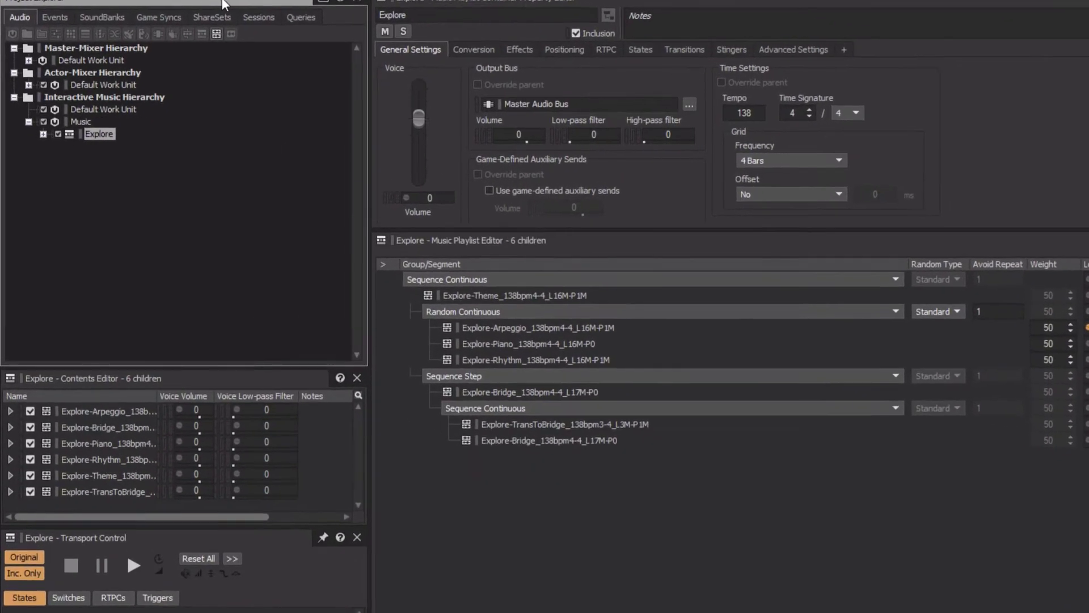
Load the Cube Music > Combat > Combat-A folder into the Audio File Importer for the Music work unit
right_click(85, 120)
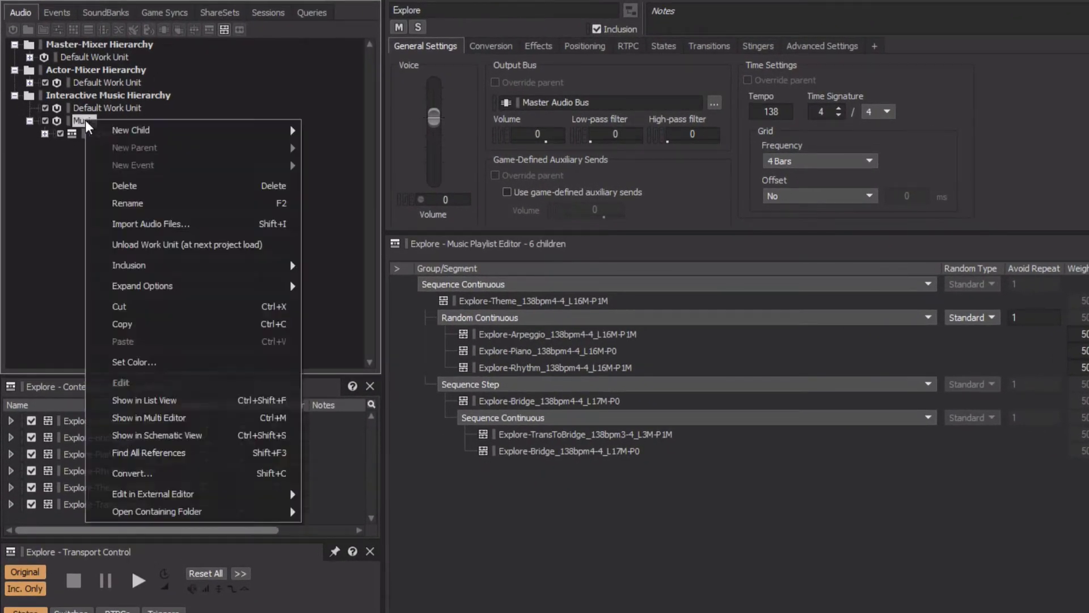
left_click(178, 223)
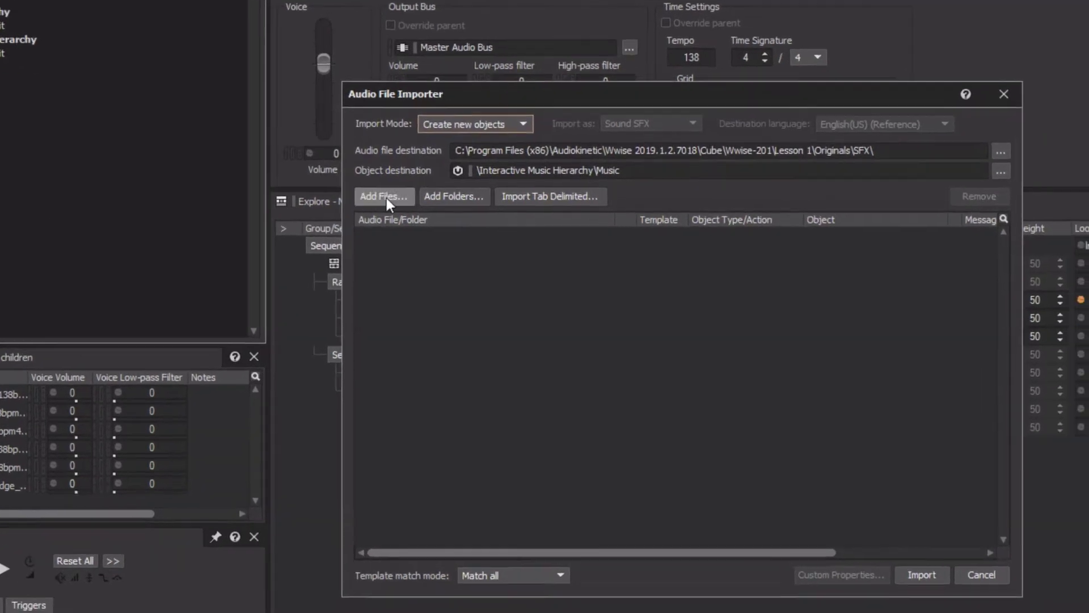
left_click(397, 181)
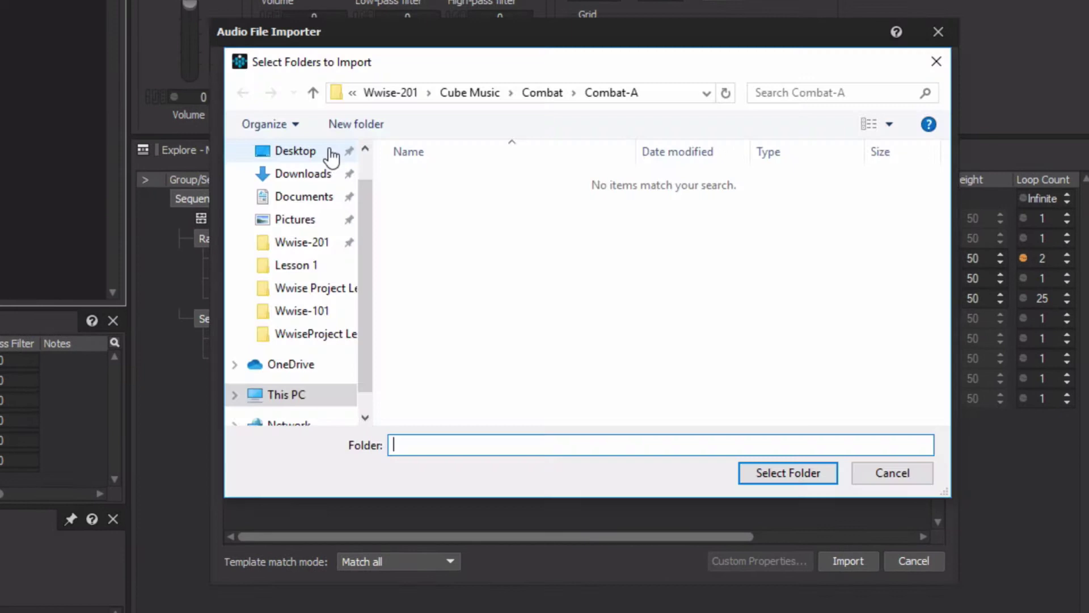
left_click(313, 92)
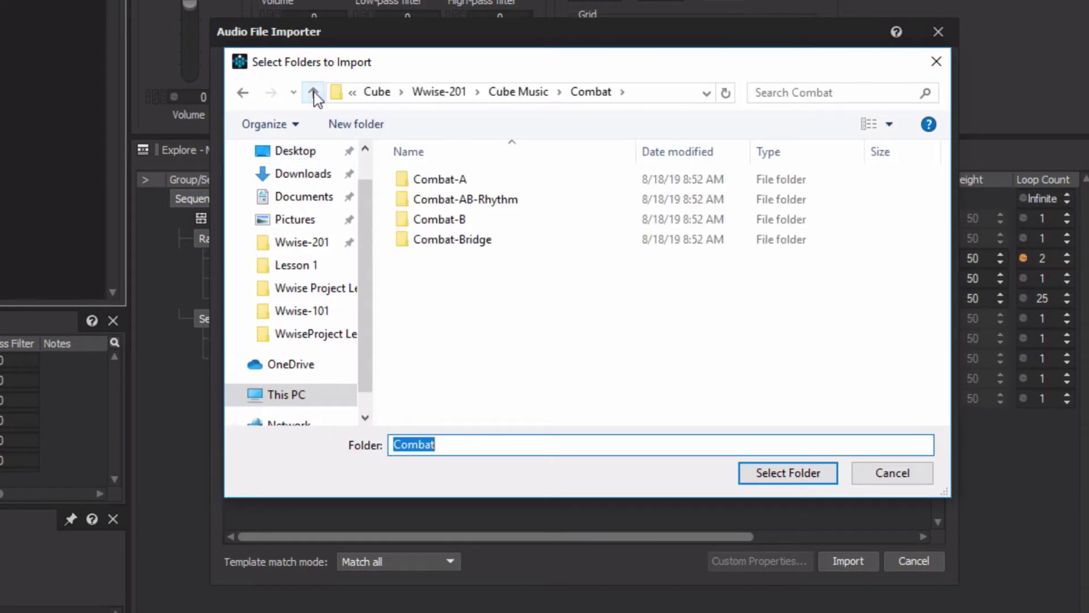
left_click(313, 92)
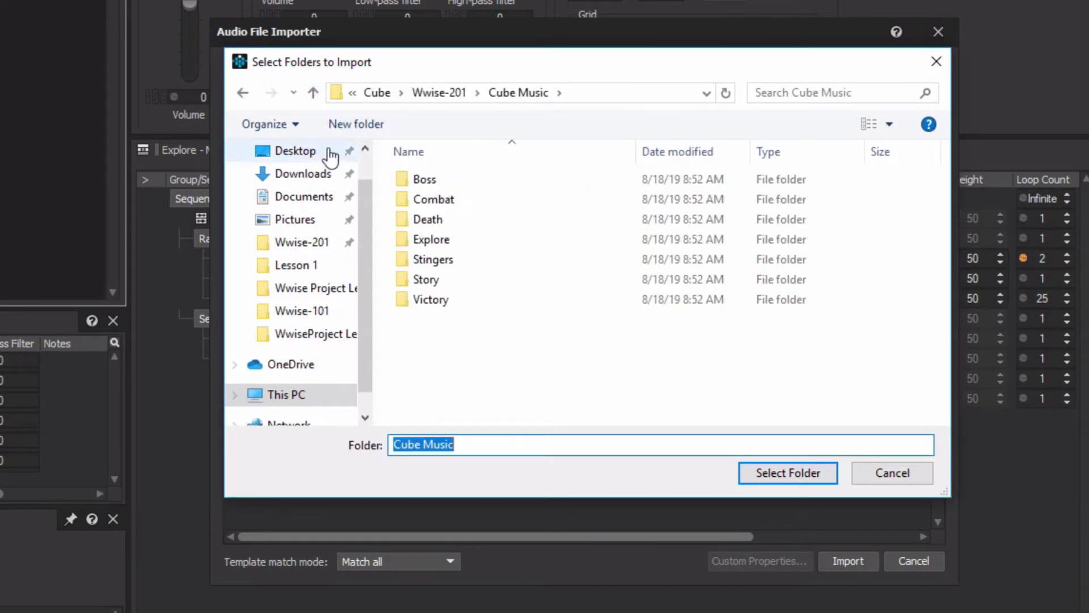
double_click(434, 201)
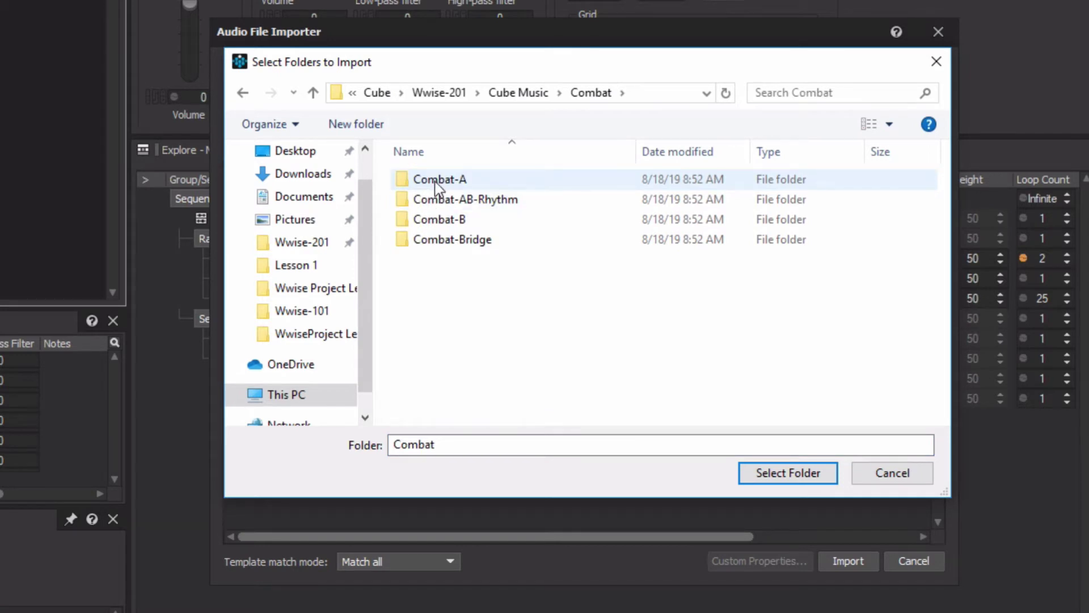
left_click(437, 187)
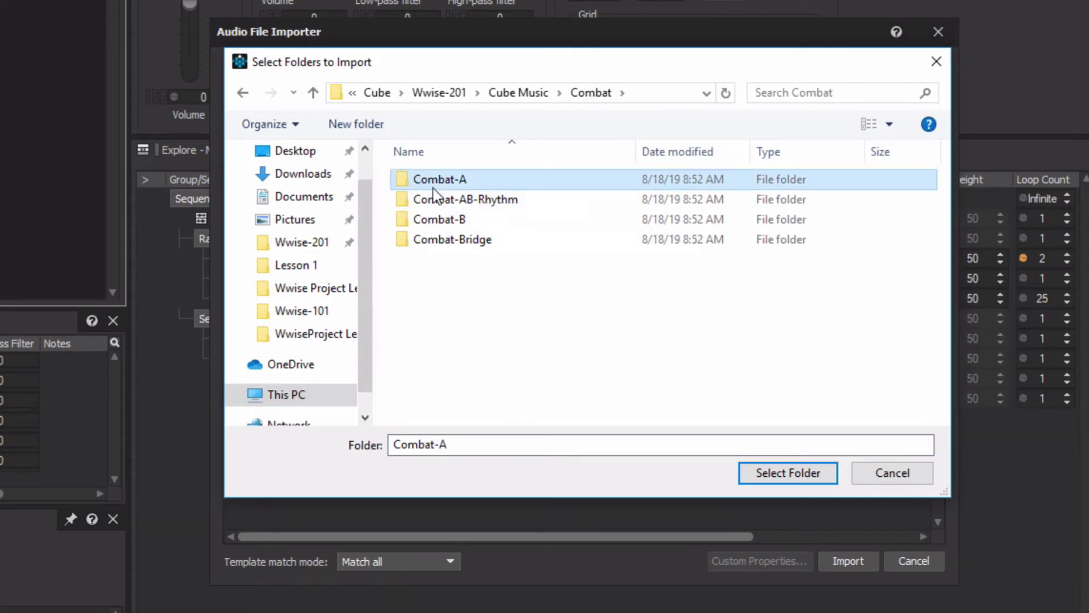
left_click(802, 475)
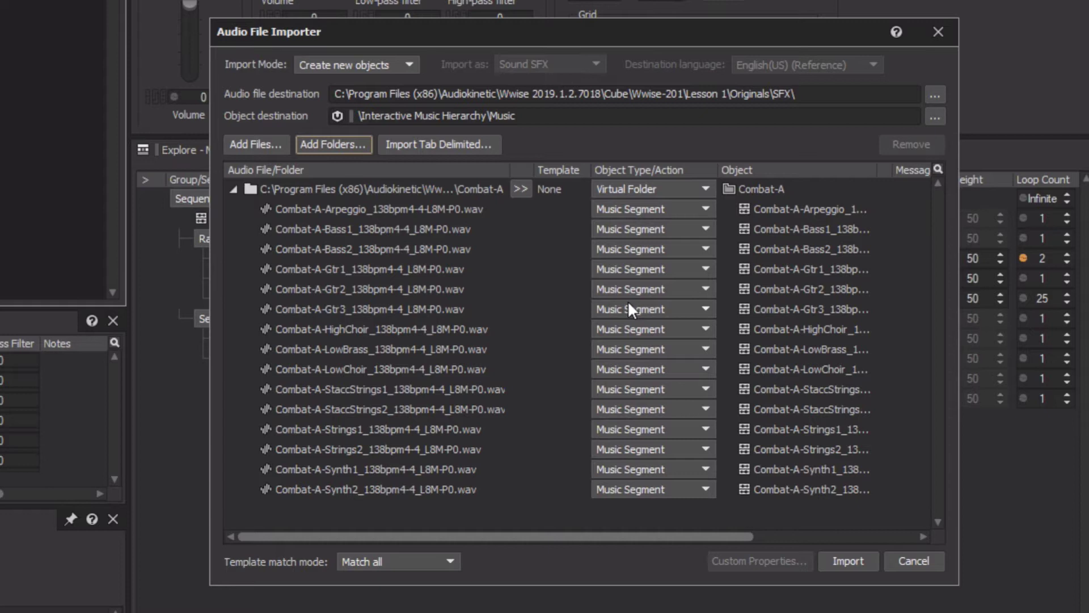
Change the Combat-A folder's Object Type from Virtual Folder to Music Segment
left_click(649, 188)
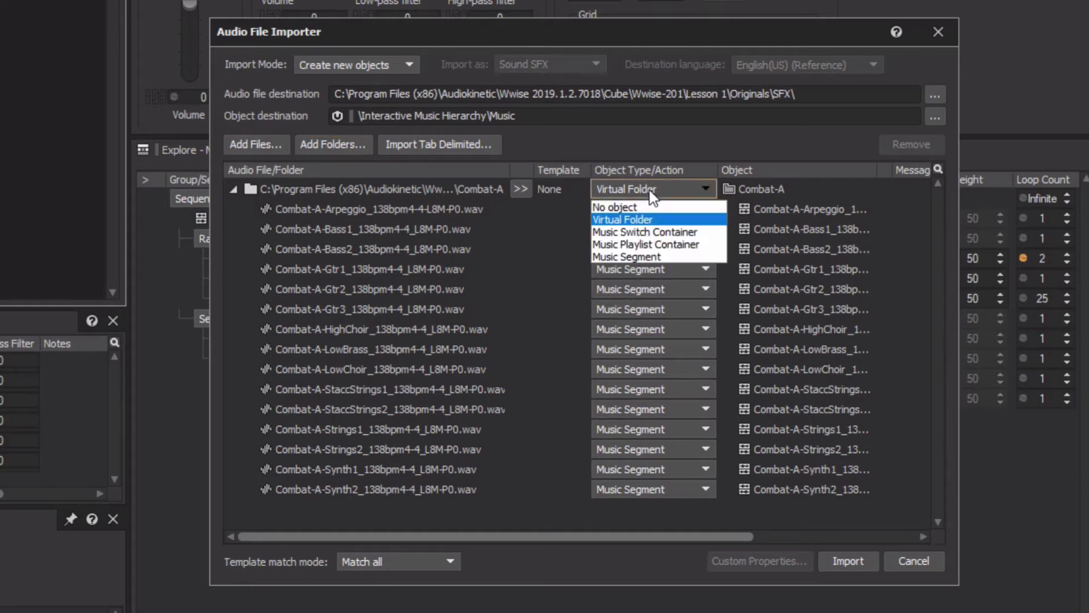
left_click(652, 257)
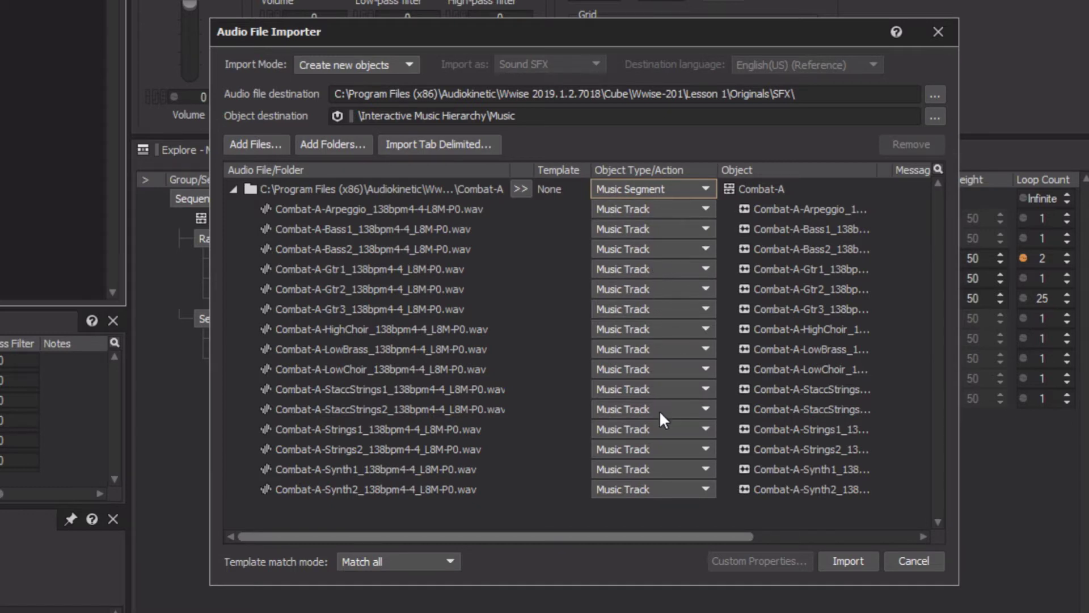
Import Combat-A, then expand it and open its 15 tracks in the Music Segment Editor
left_click(843, 556)
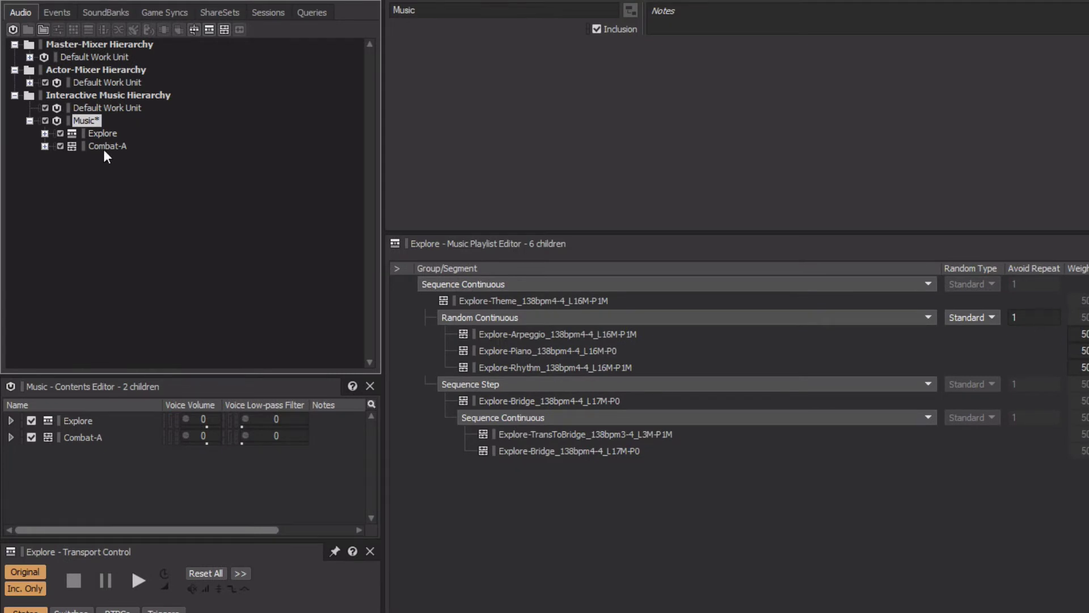
left_click(44, 146)
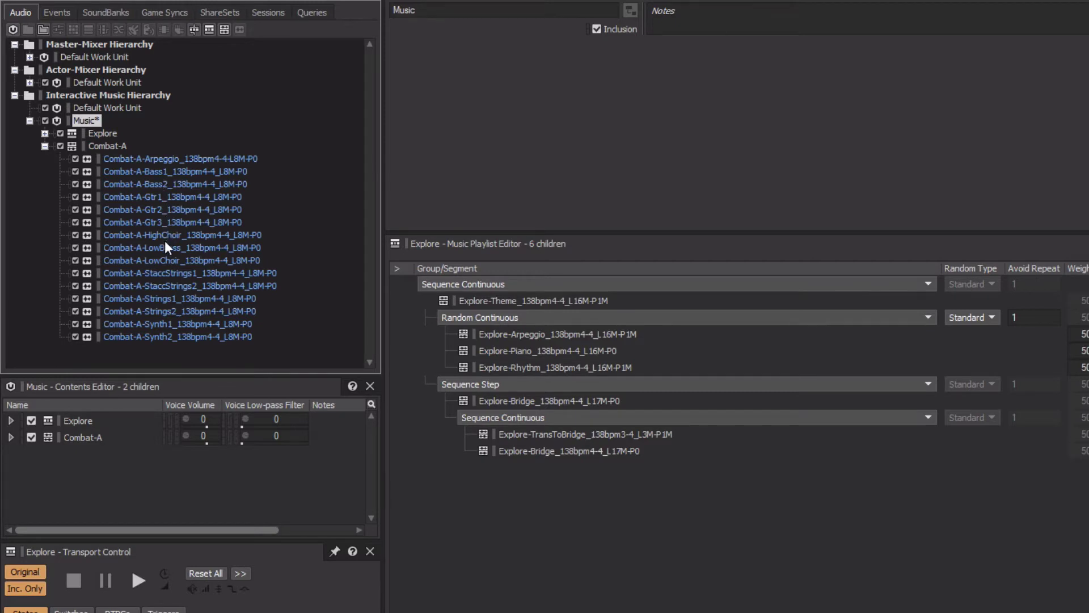
left_click(121, 145)
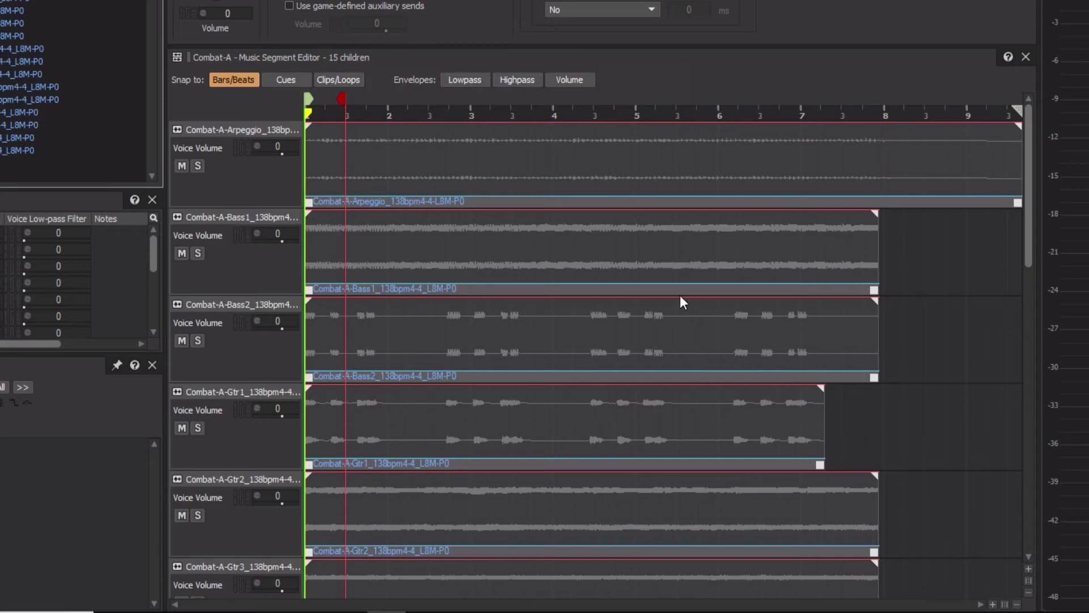
left_click(1025, 244)
left_click_drag(1024, 241, 1032, 524)
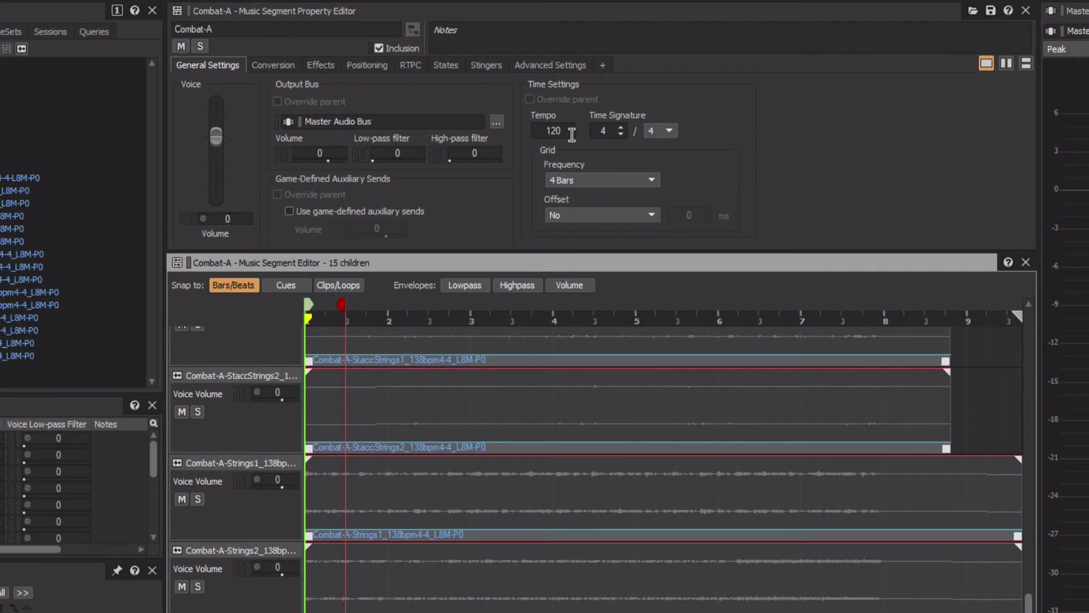
Set Combat-A's tempo to 138 and drag its exit cue to bar 9
left_click(571, 132)
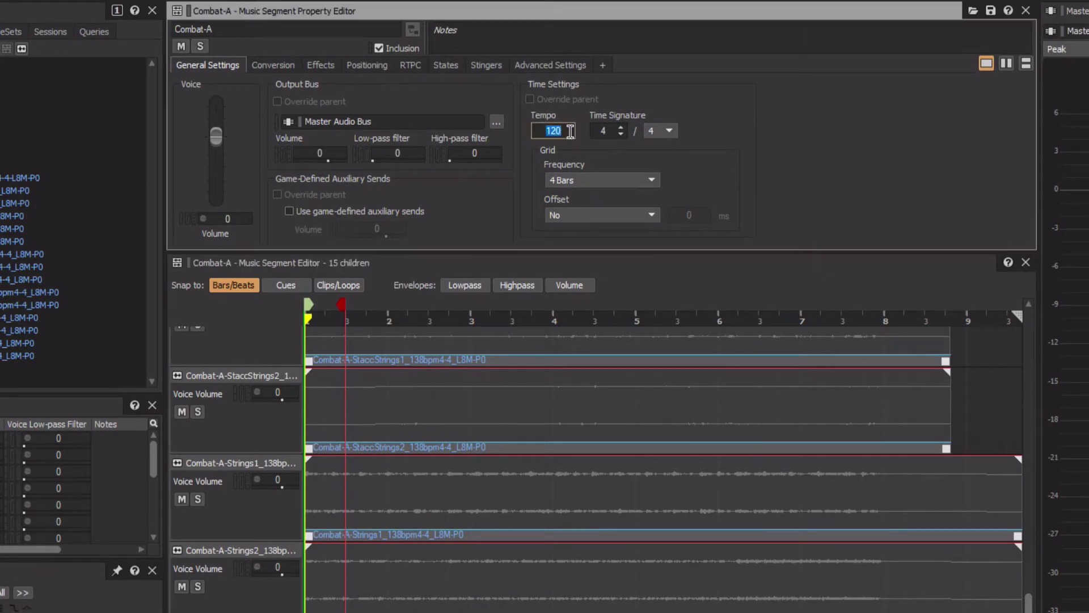
type("138")
key("Return")
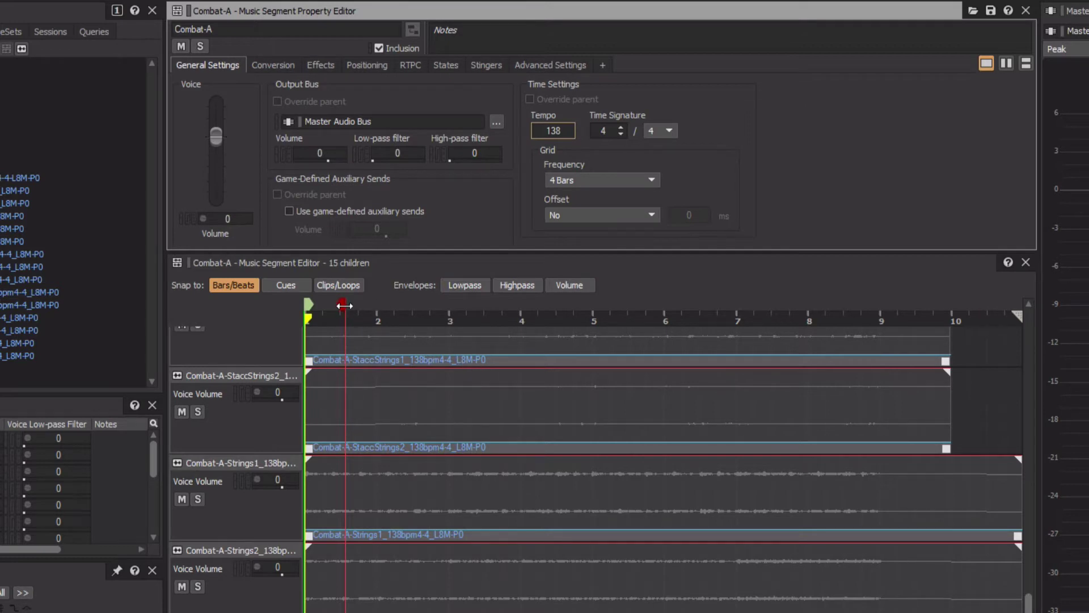
left_click_drag(345, 306, 877, 325)
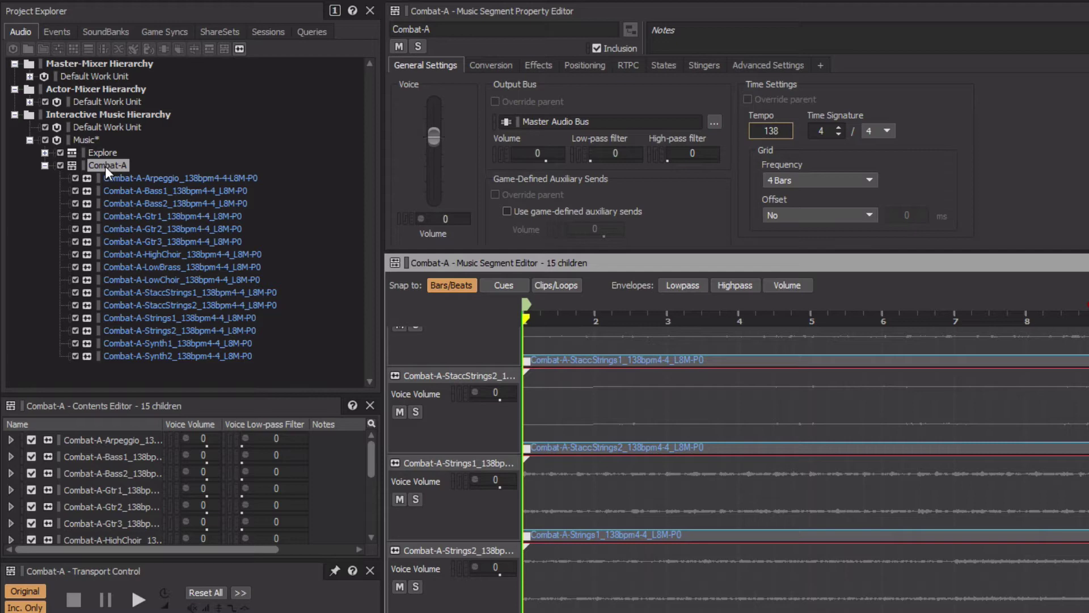
Create a new Music Playlist Container parent named 'Combat' around Combat-A
right_click(106, 170)
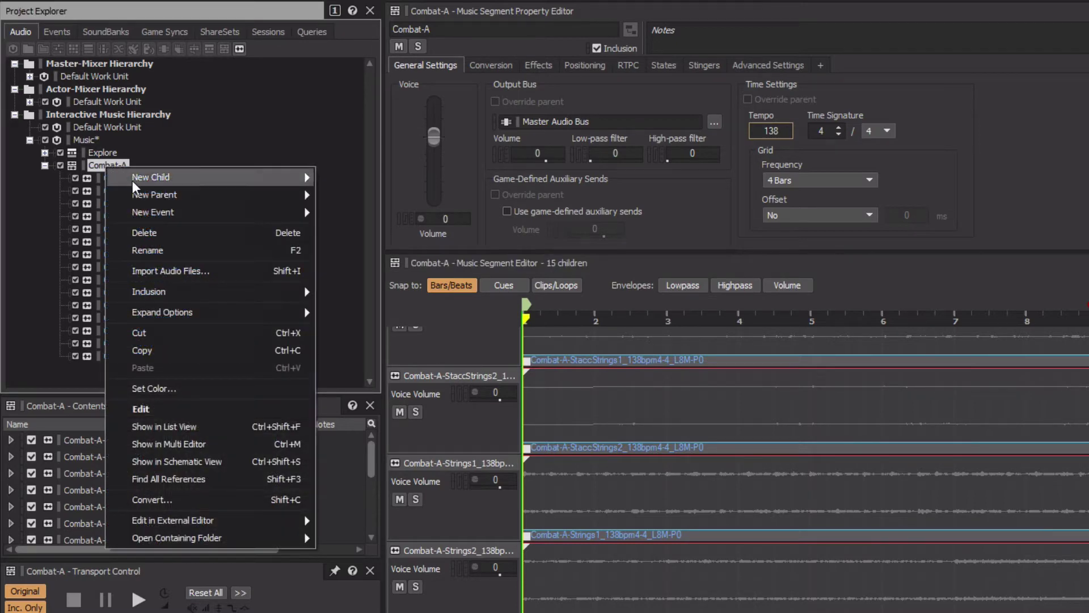
mouse_move(176, 198)
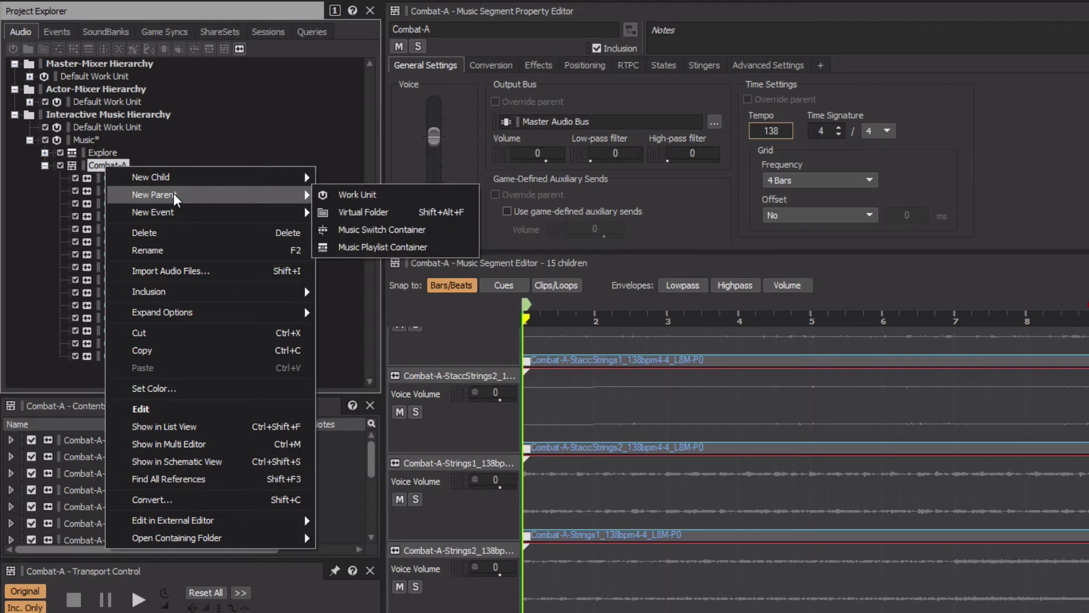
left_click(384, 248)
type("Combat")
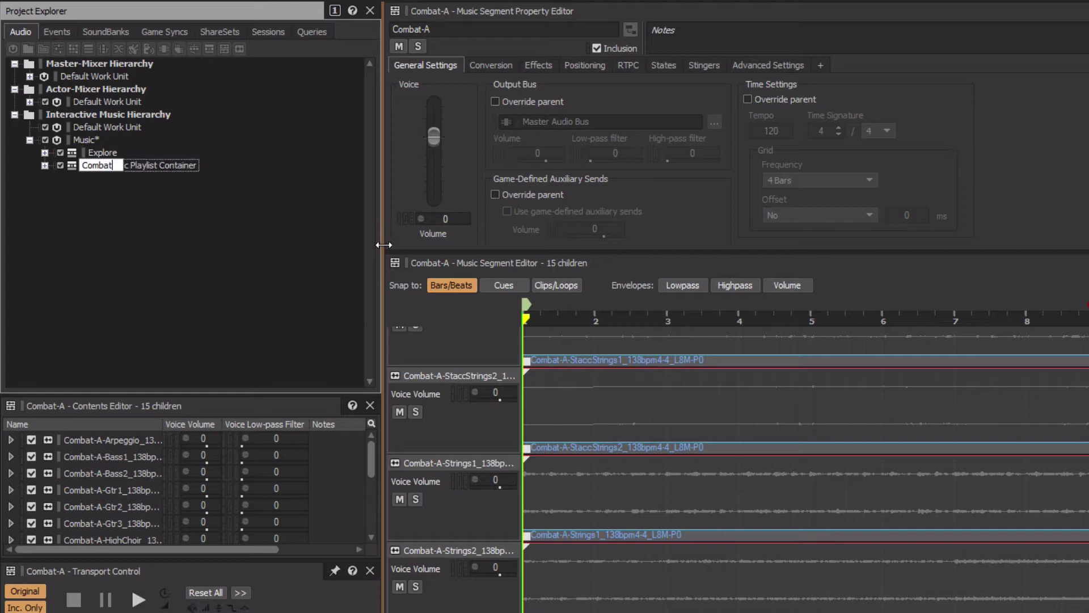
key("Return")
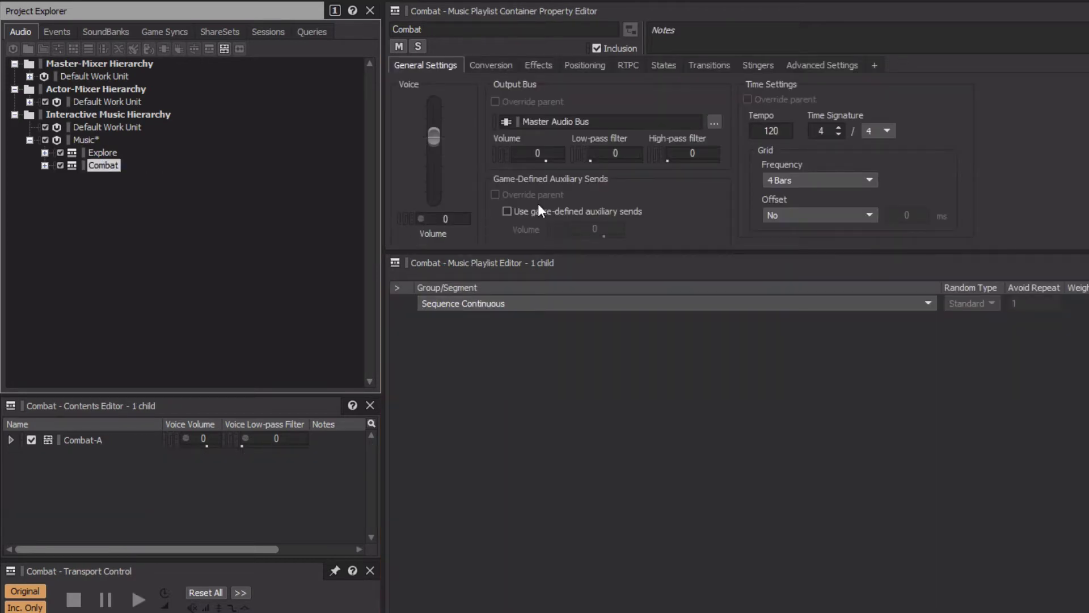
Give Combat tempo 138, drag Combat-A into its sequence, and set the loop count to Infinite
double_click(771, 135)
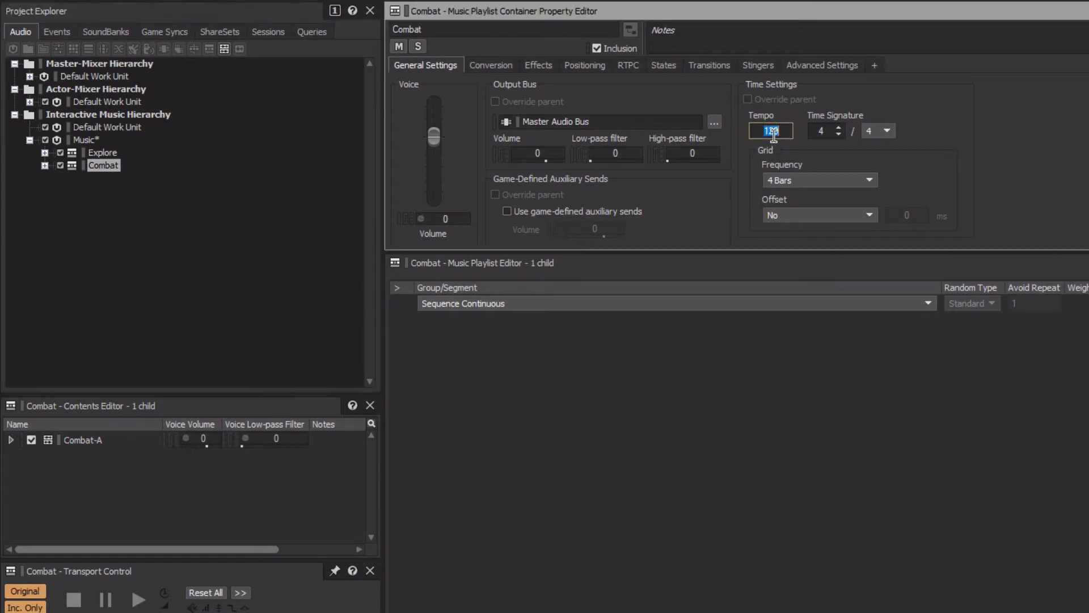
type("130")
left_click(45, 165)
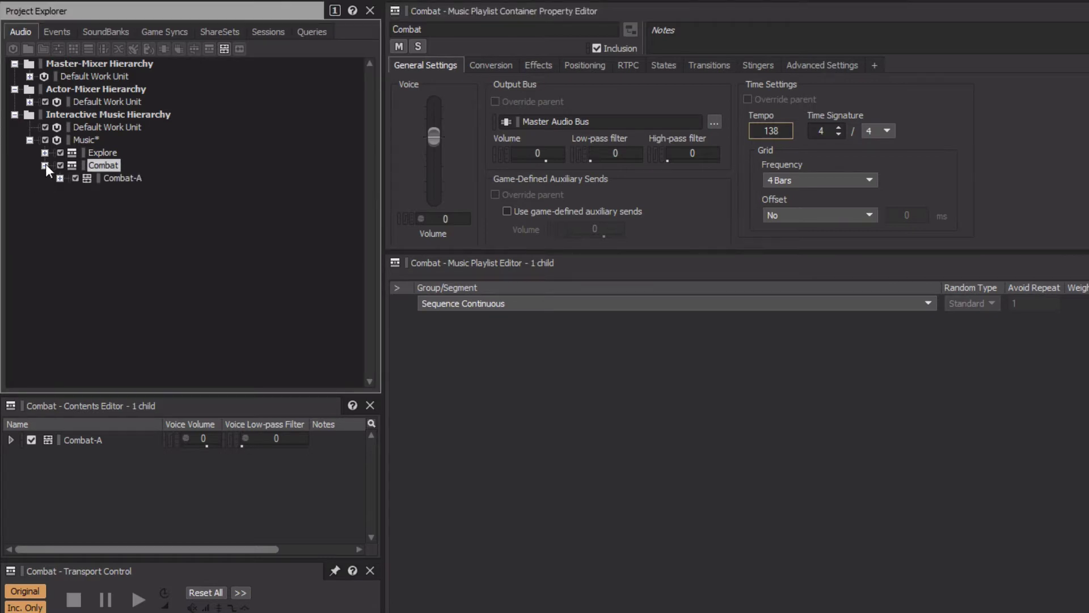
left_click_drag(106, 179, 505, 333)
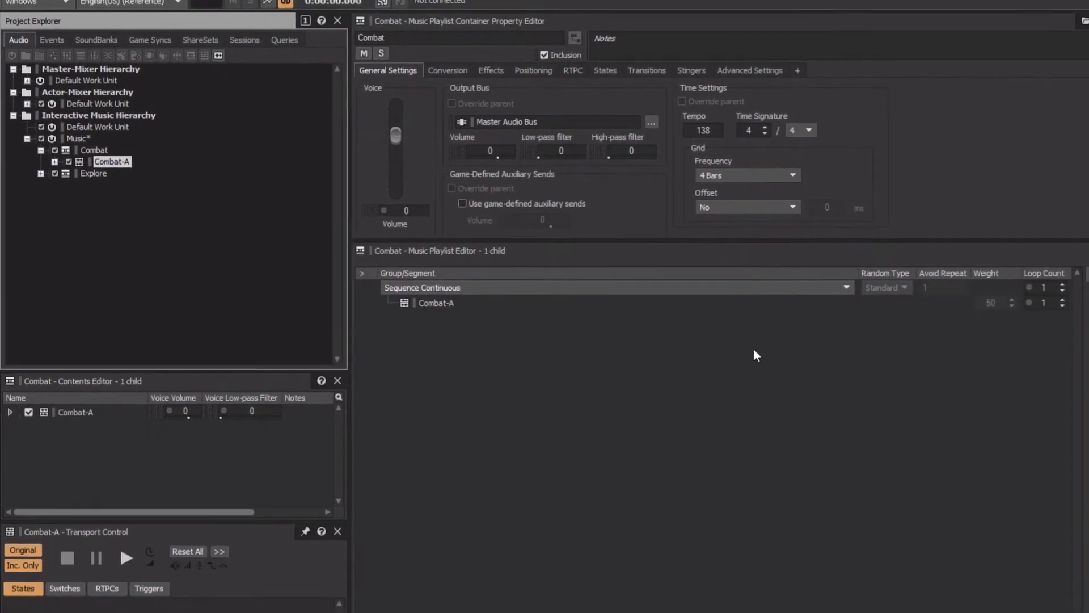
left_click(1005, 282)
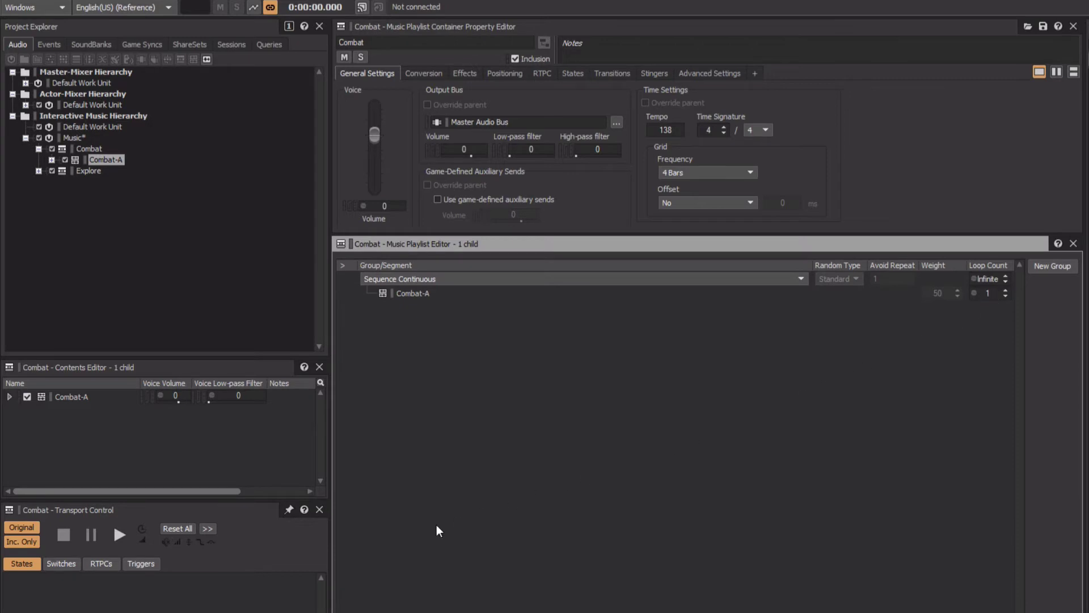
left_click(117, 535)
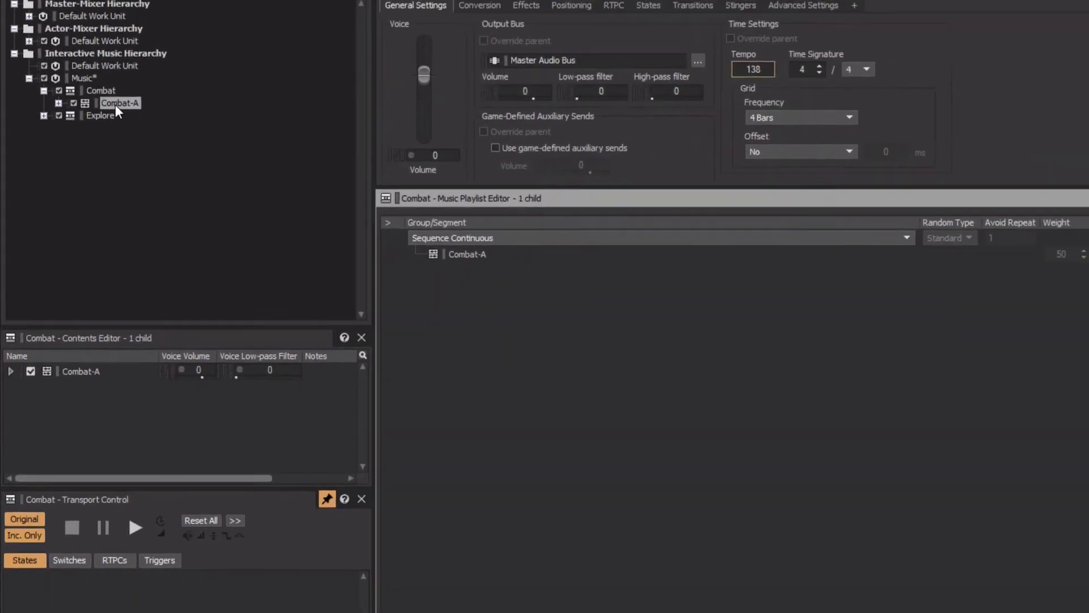
Audition Combat-A with the Arpeggio and Gtr1 tracks soloed, then clear solos and stop
left_click(116, 104)
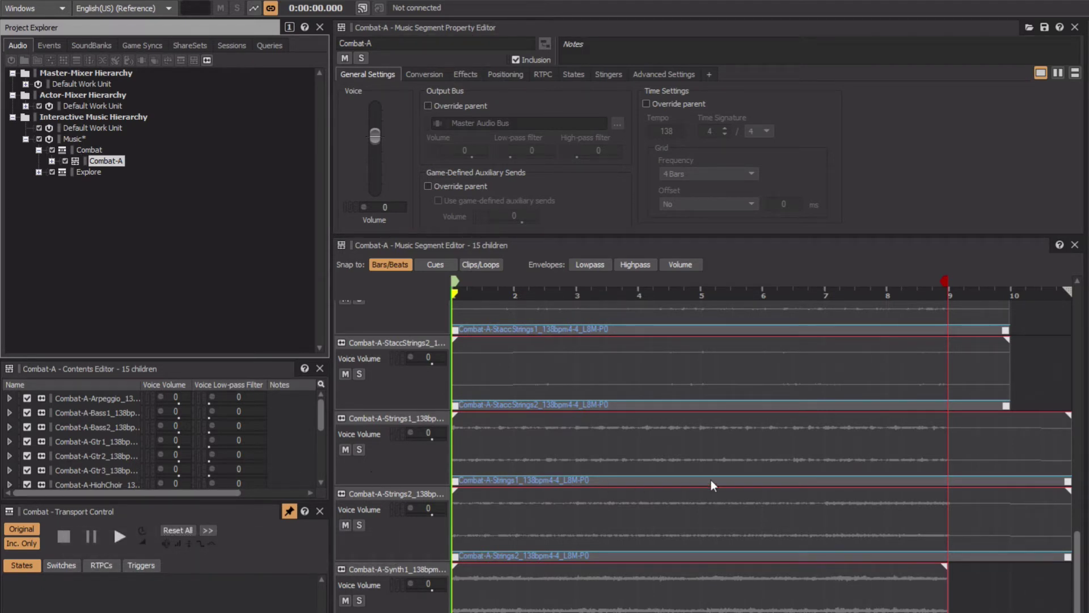
left_click_drag(1077, 568, 1044, 306)
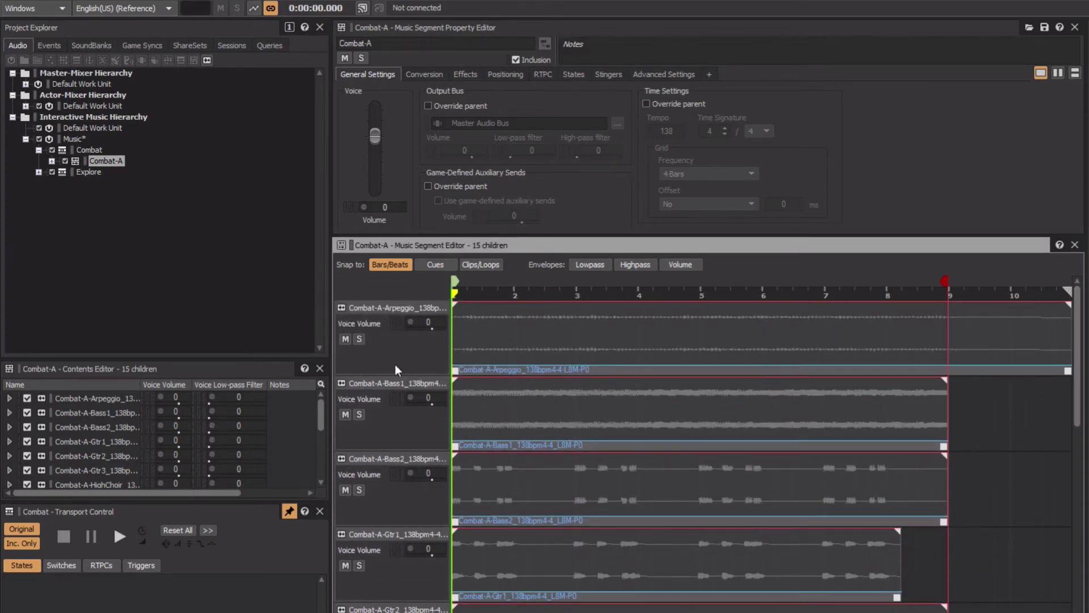
left_click(359, 339)
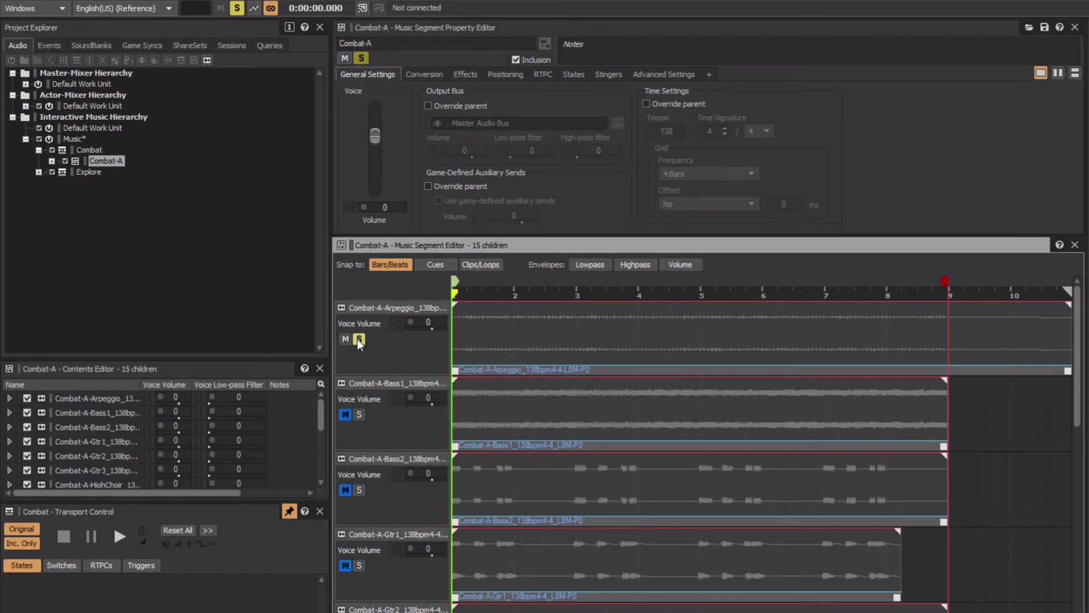
left_click(118, 535)
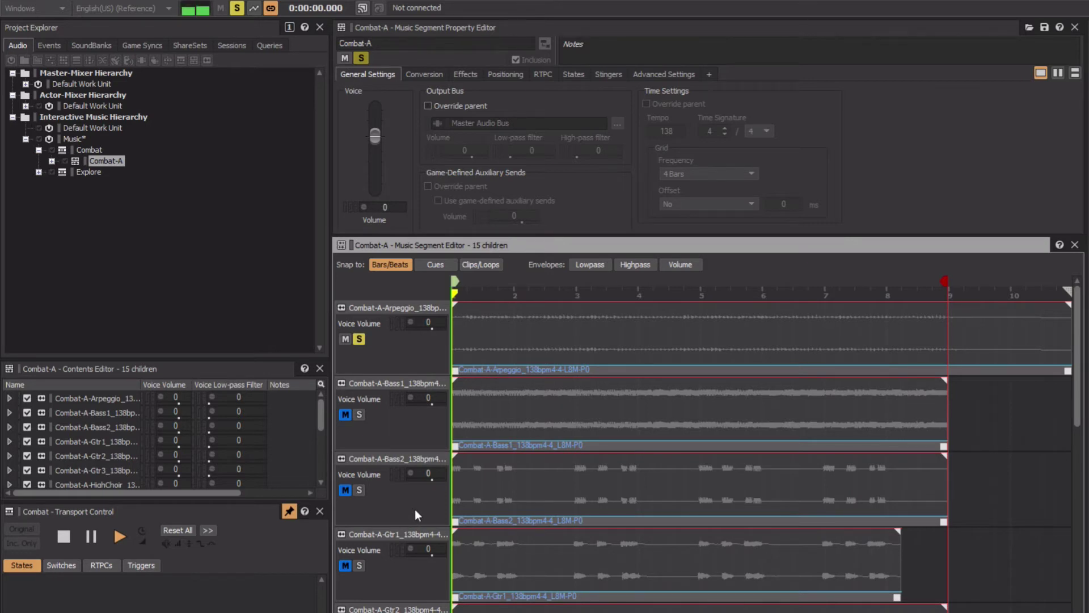
left_click(359, 565)
left_click(237, 8)
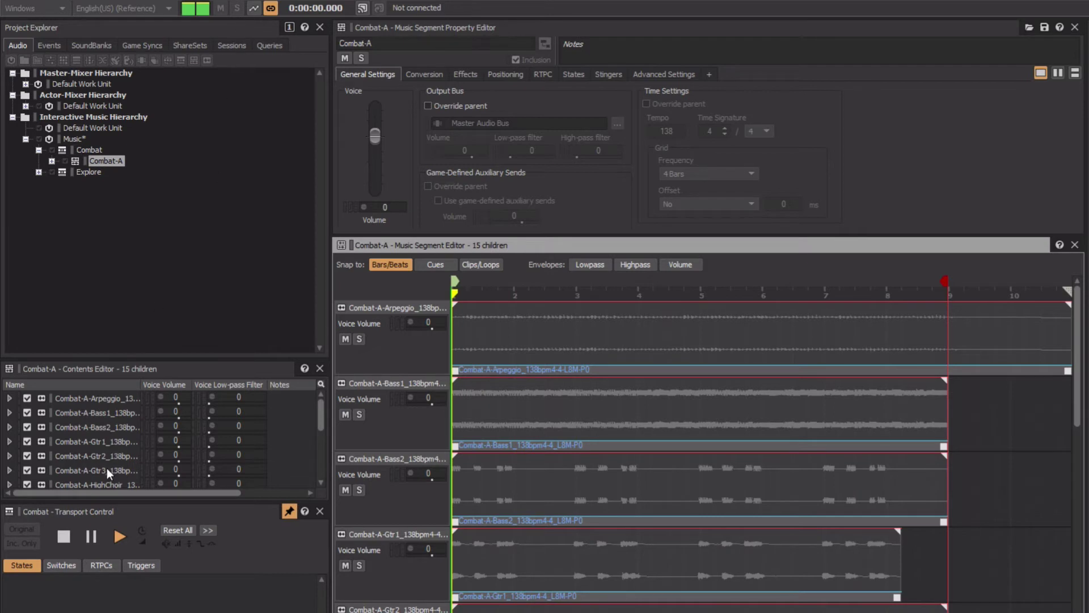
left_click(65, 533)
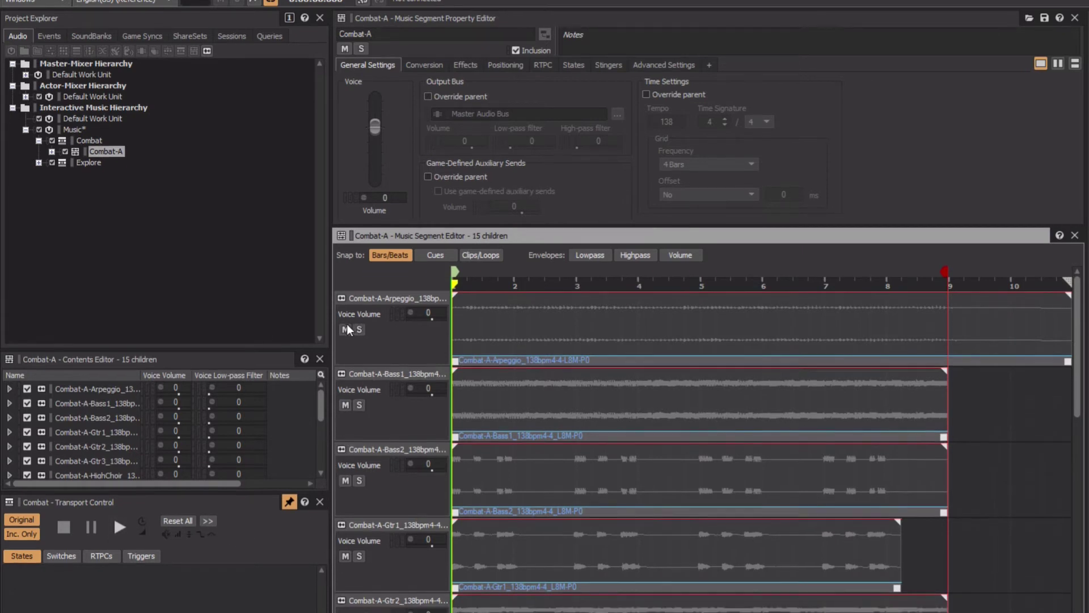
Mute the Arpeggio track and play Combat-A with the muted tracks silent
left_click(345, 339)
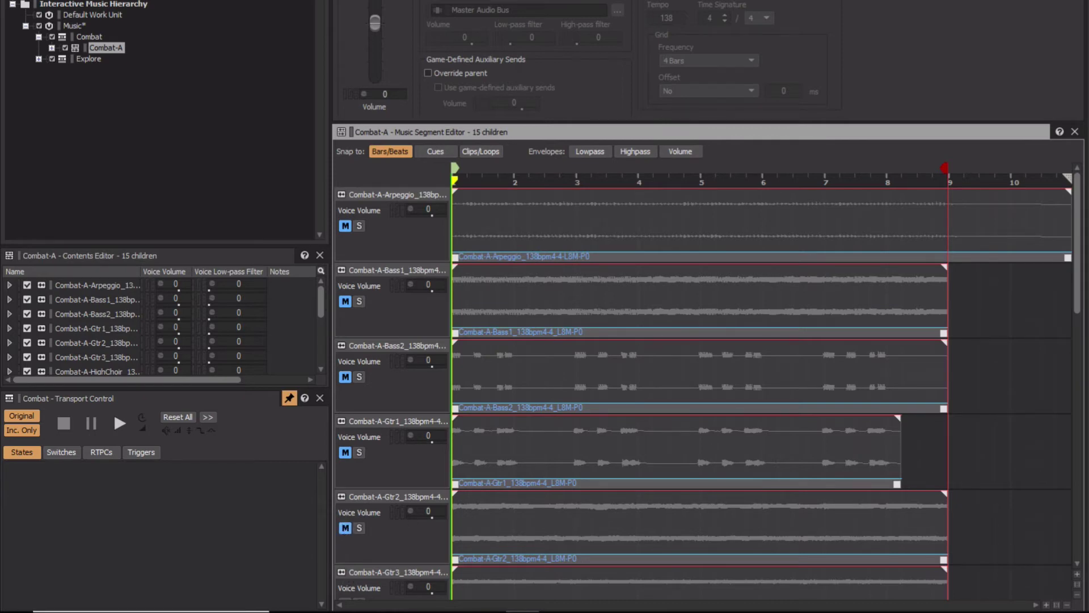
scroll(1067, 312, "down", 2)
scroll(1067, 312, "down", 5)
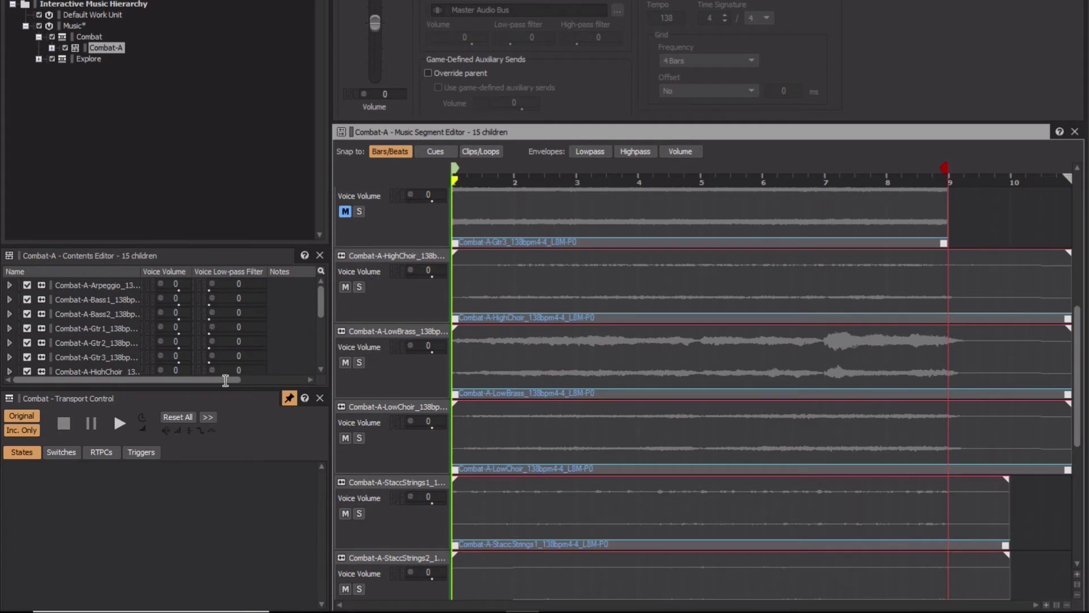
left_click(121, 425)
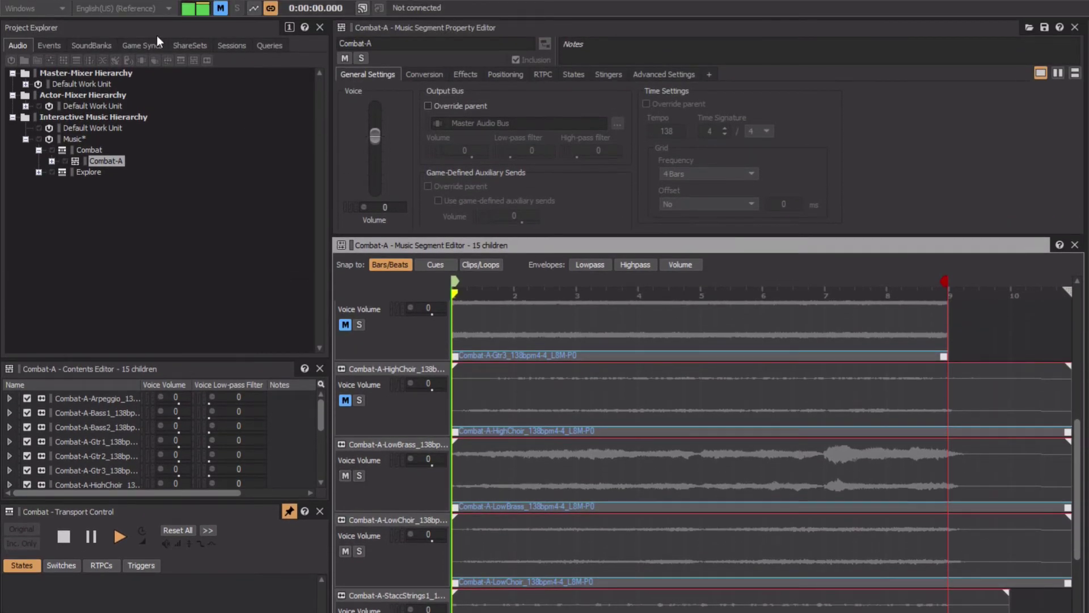
Clear all track mutes on Combat-A and stop its playback
left_click(222, 9)
left_click(63, 535)
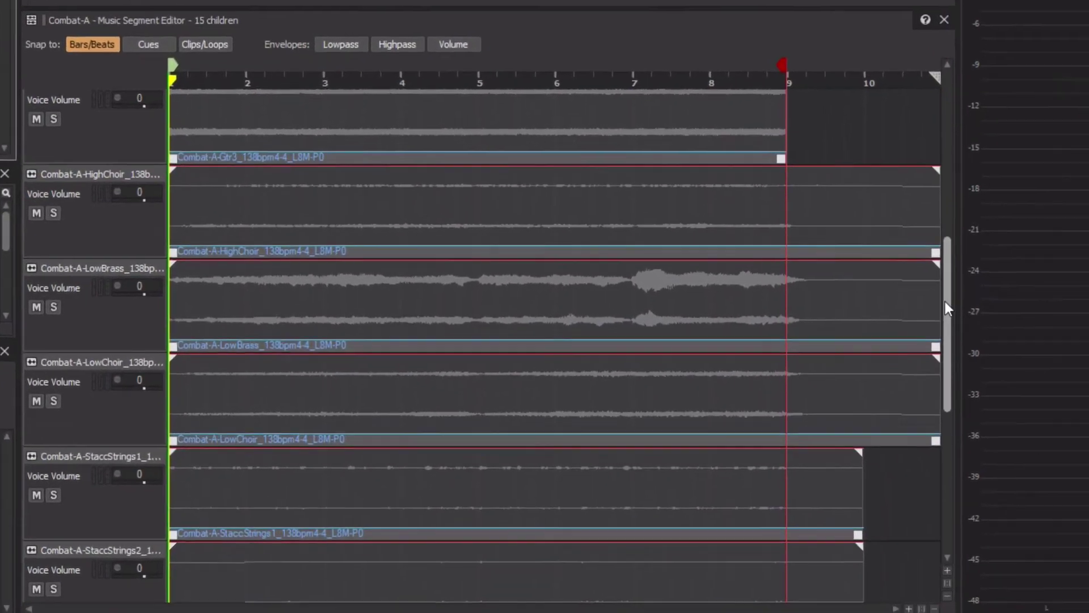
scroll(945, 300, "up", 4)
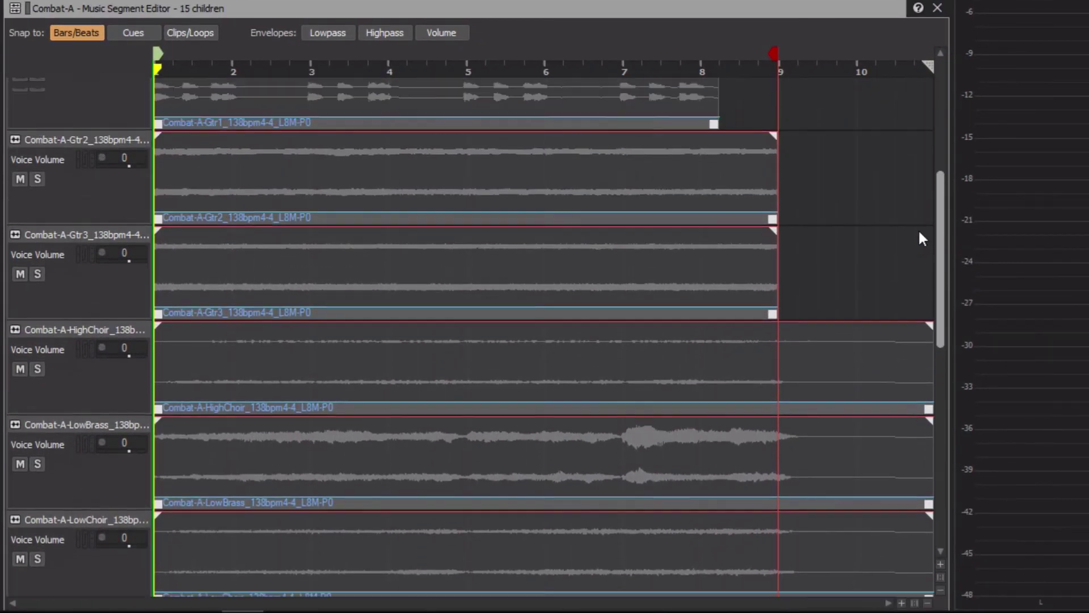
scroll(911, 213, "up", 1)
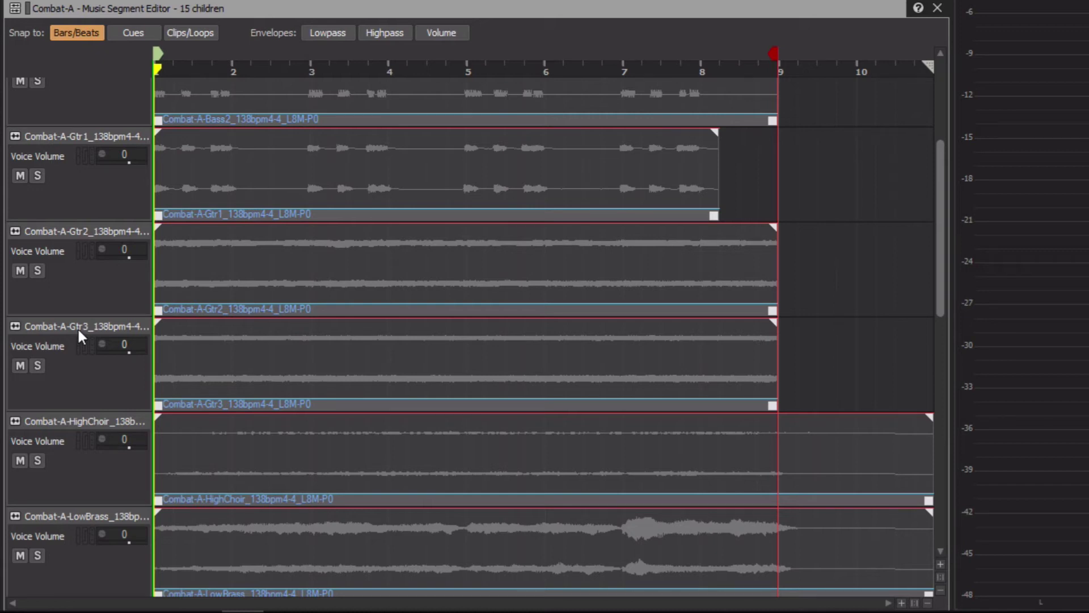
Switch the Gtr1 track's type from Normal to Random Step
right_click(88, 193)
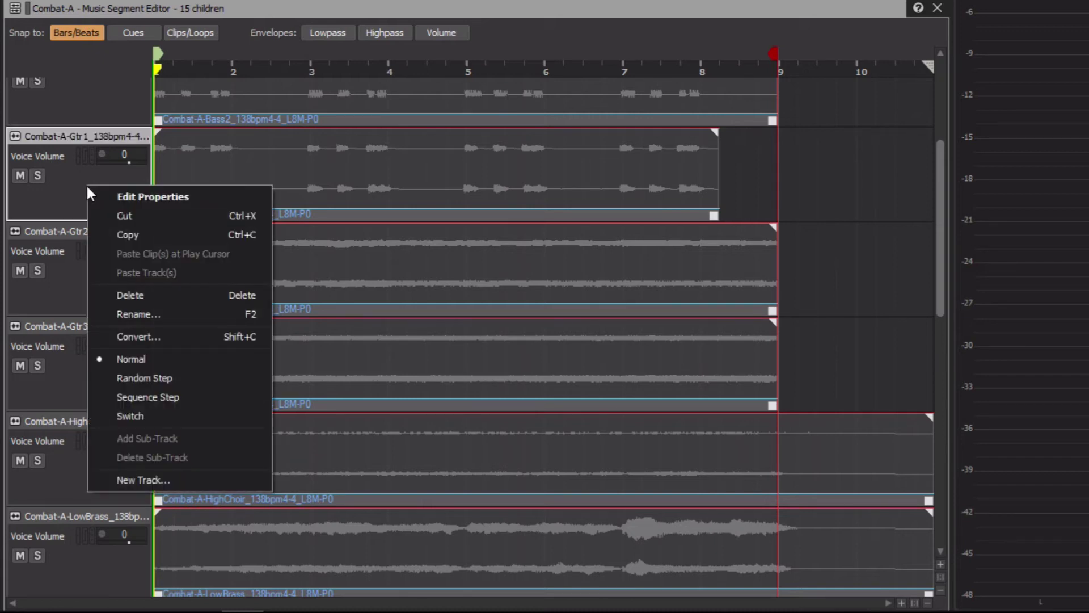
left_click(149, 379)
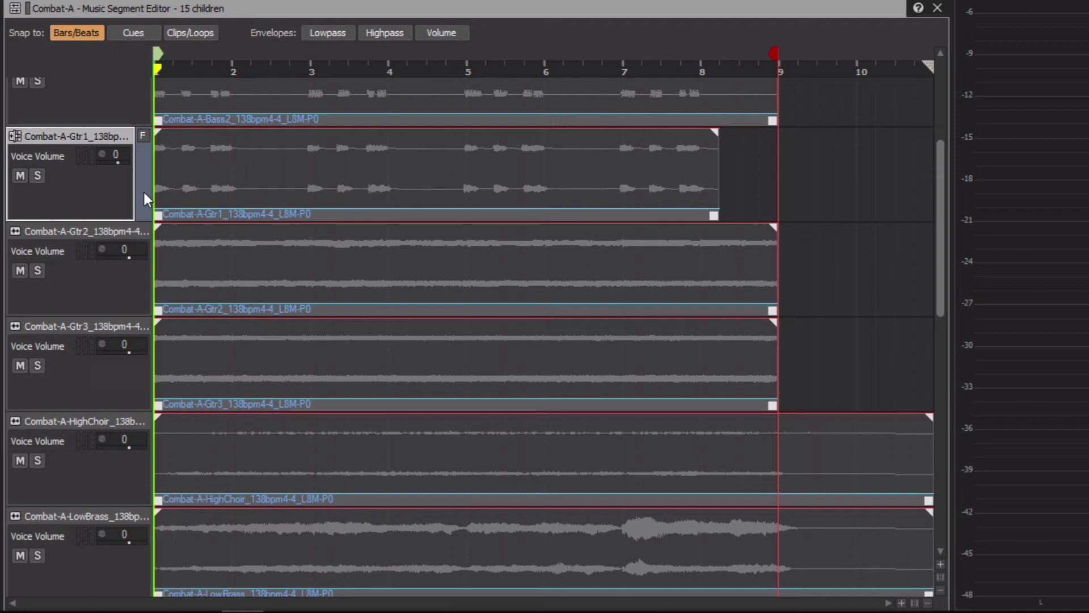
Add two sub-tracks to Gtr1 and move the Gtr2 and Gtr3 clips into them
right_click(116, 194)
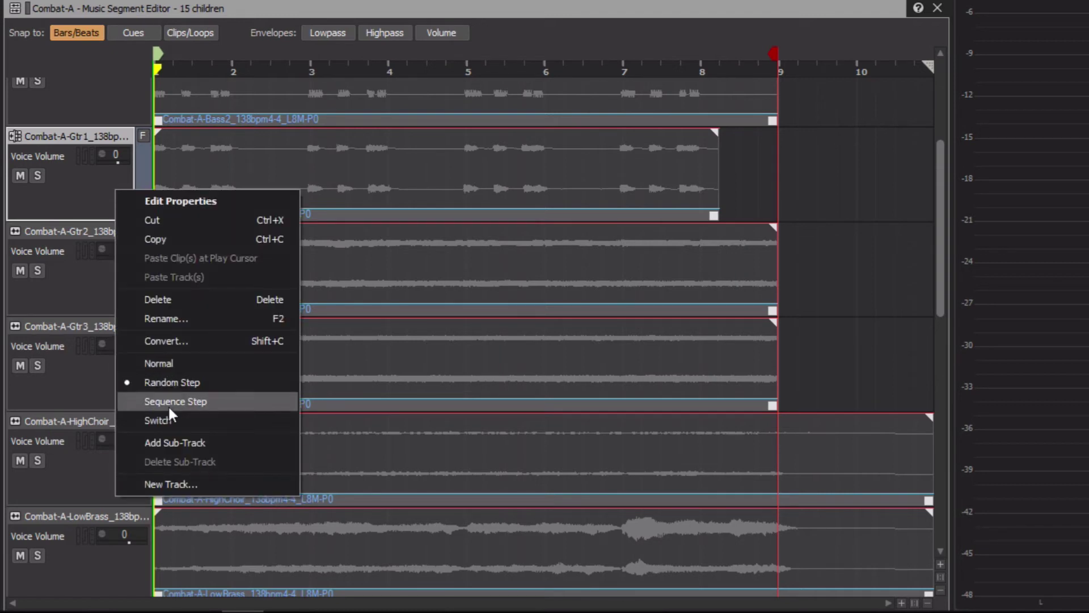
left_click(182, 442)
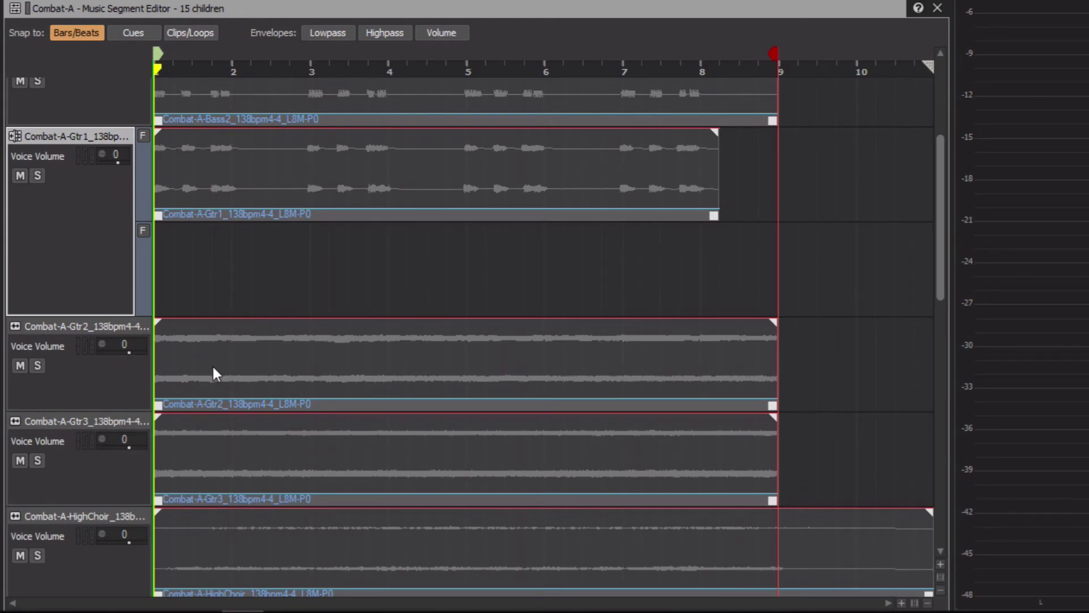
left_click_drag(213, 368, 209, 264)
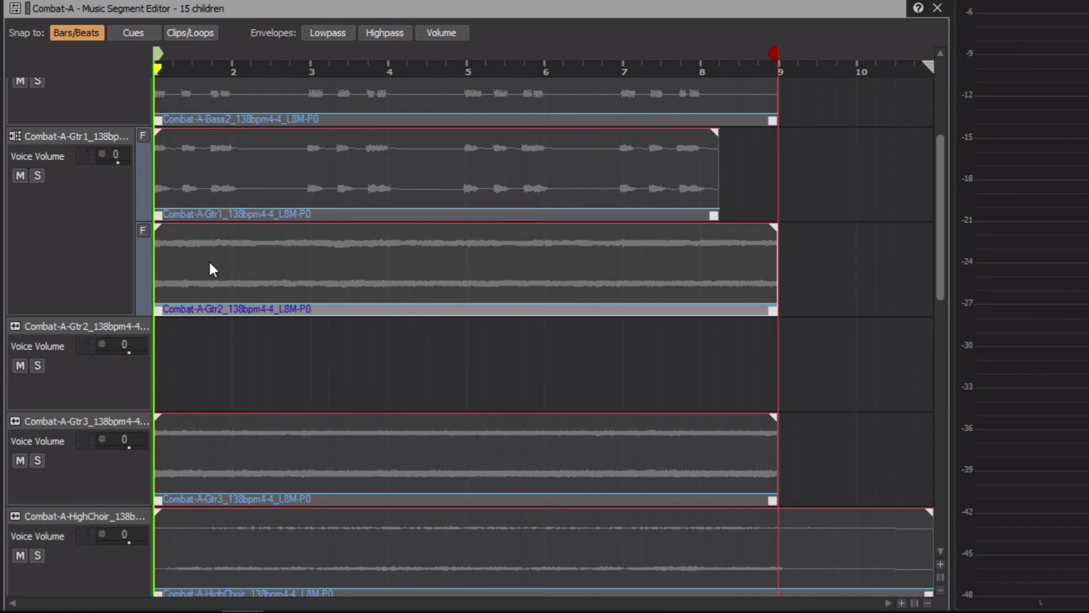
right_click(74, 270)
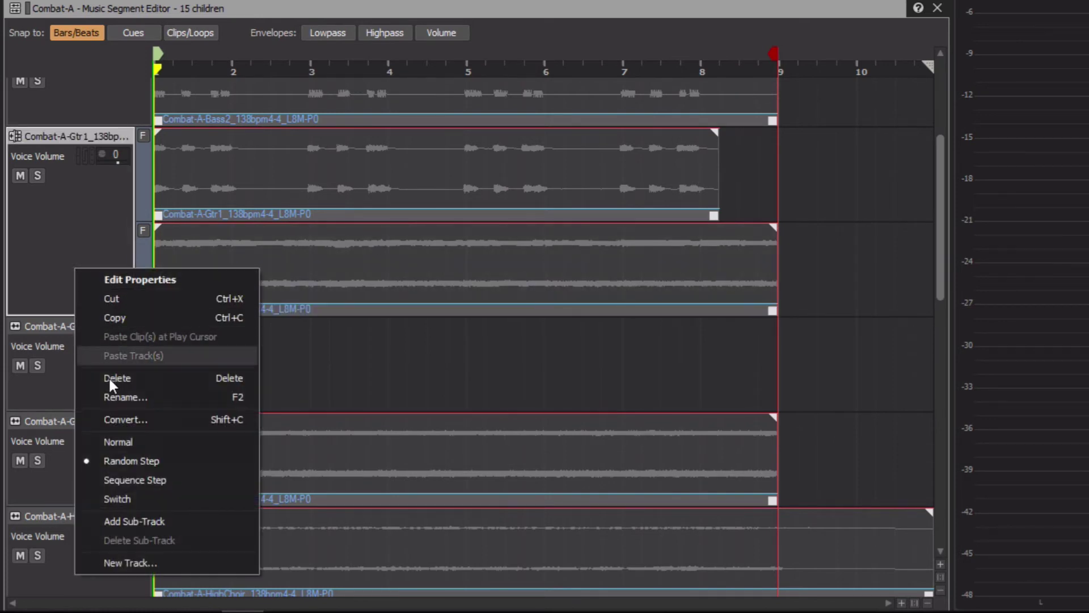
left_click(136, 517)
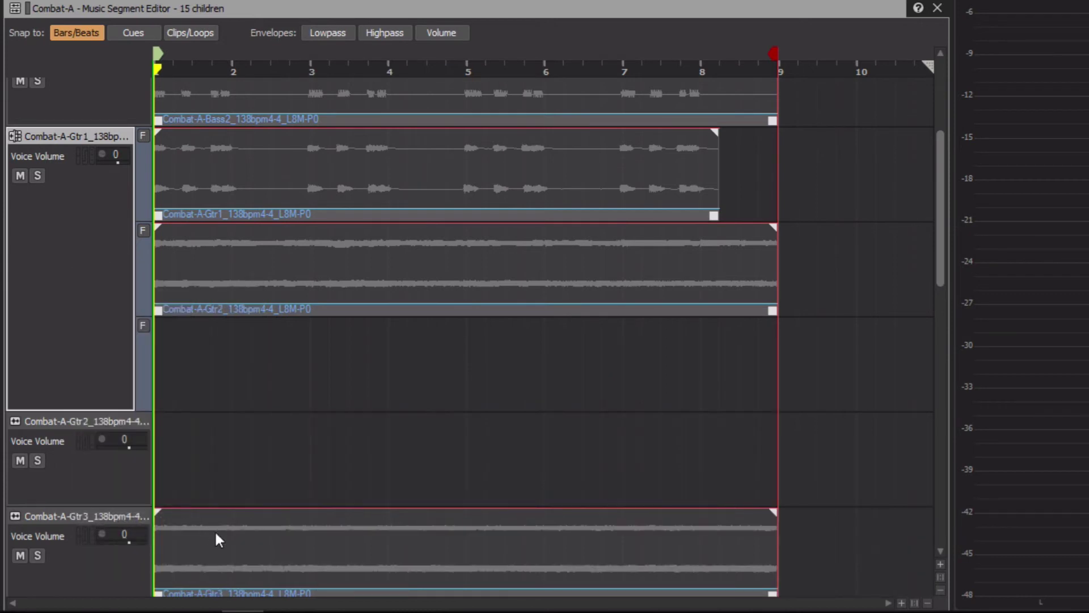
left_click_drag(219, 535, 214, 376)
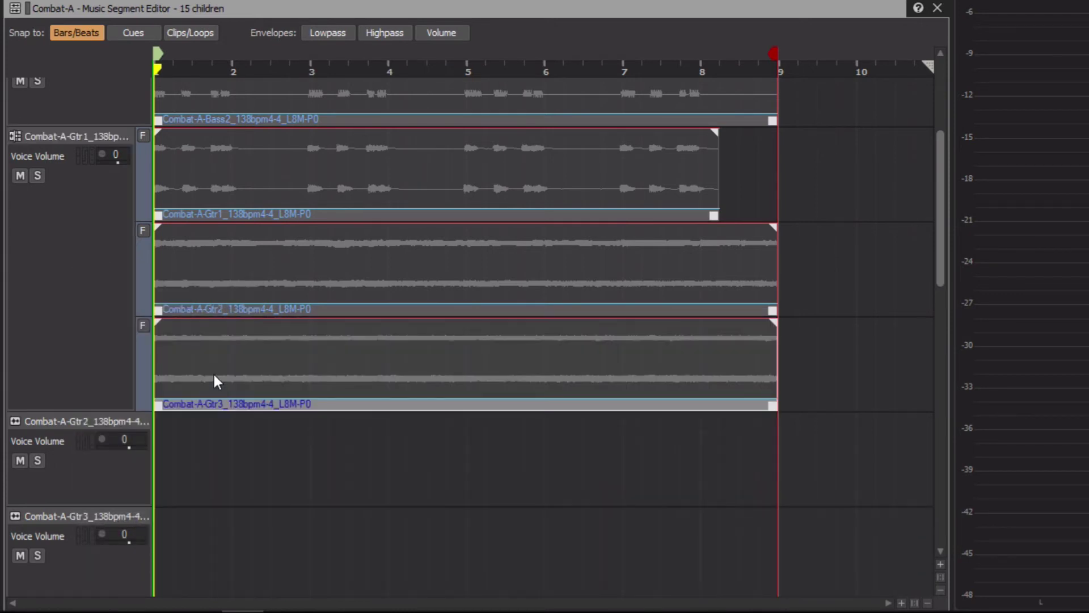
Delete the now-empty Gtr2 and Gtr3 tracks
left_click(118, 482)
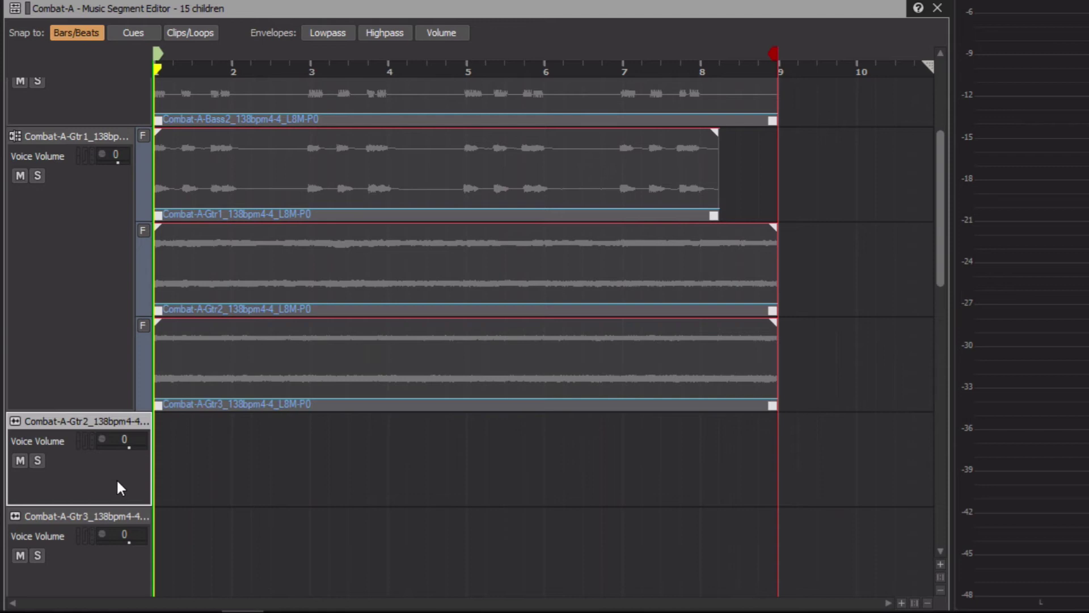
left_click(103, 572)
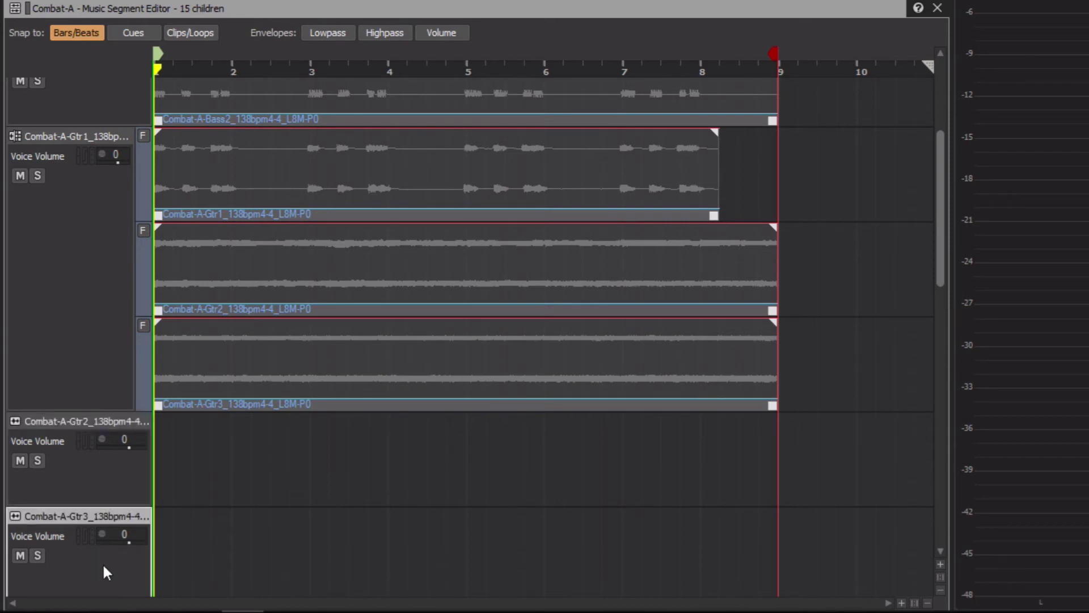
left_click(90, 472)
right_click(89, 471)
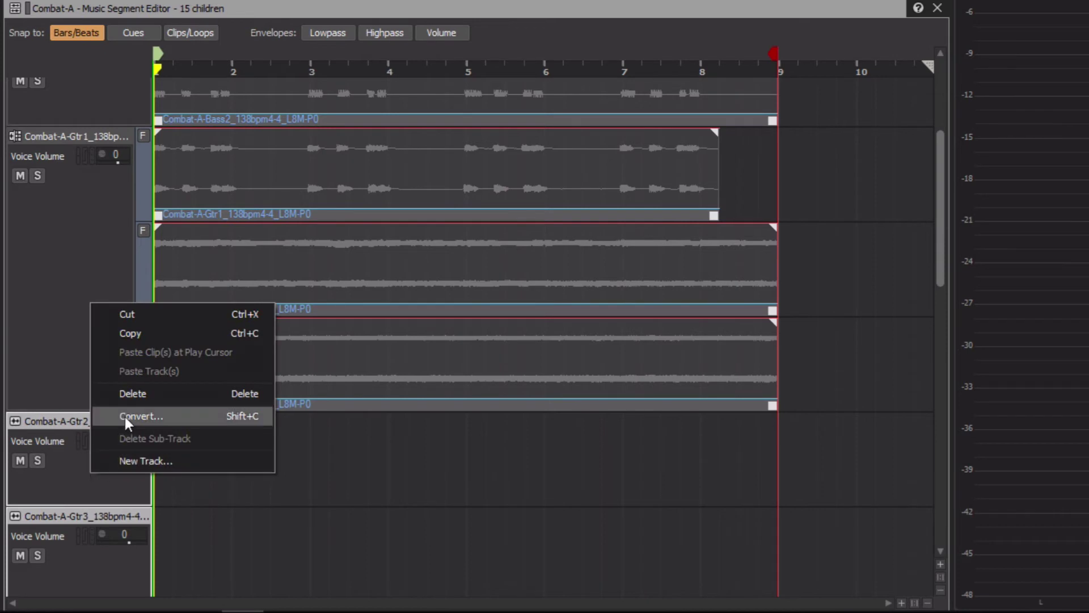
left_click(130, 397)
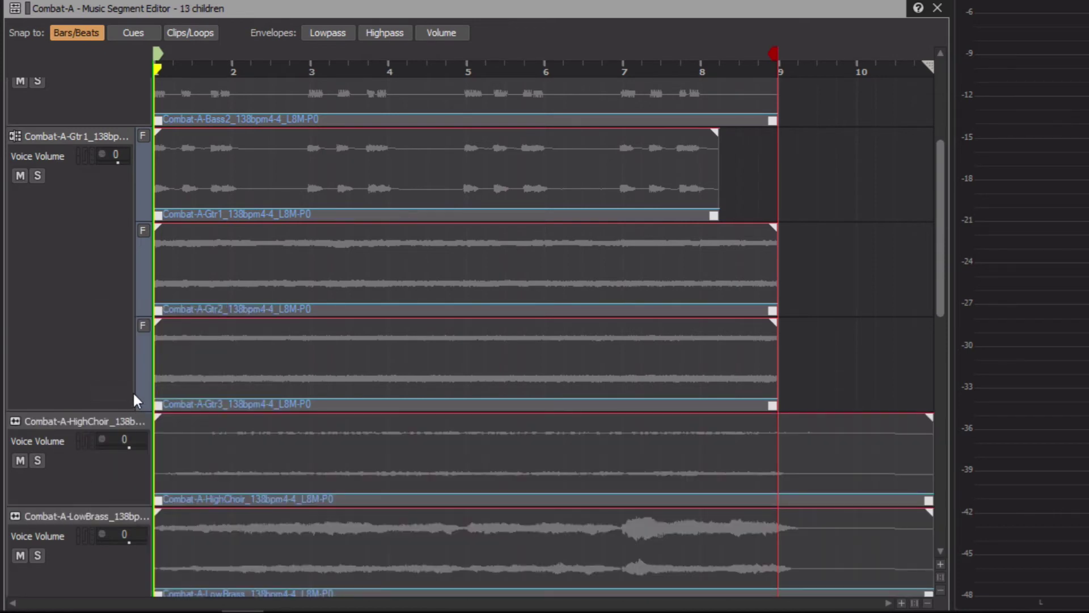
Solo the Gtr1 random step track and play Combat-A several times, noting which guitar part sounds
left_click(37, 175)
key("space")
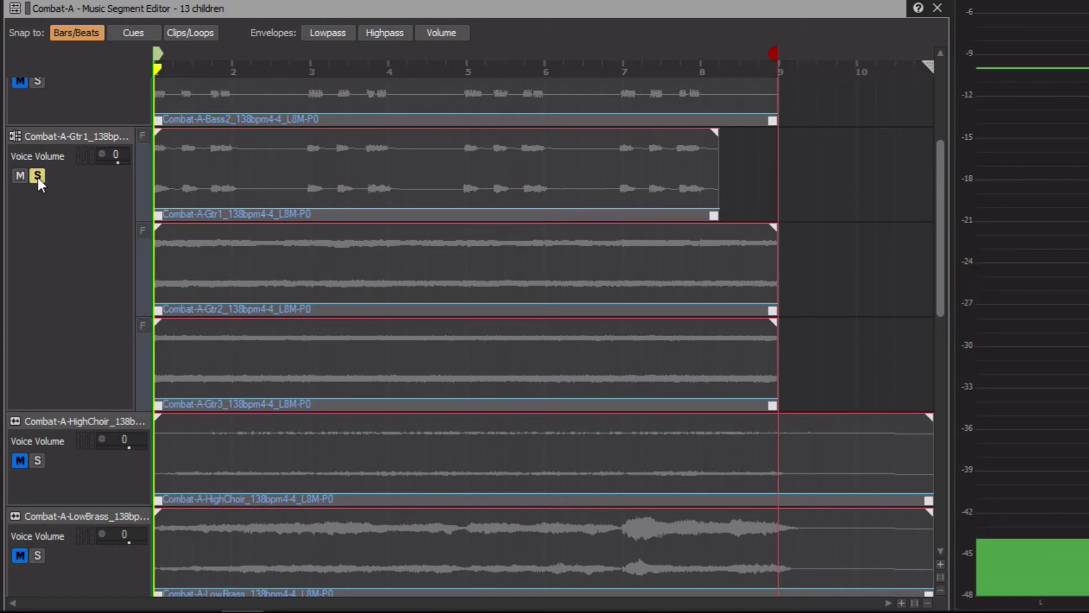
key("space")
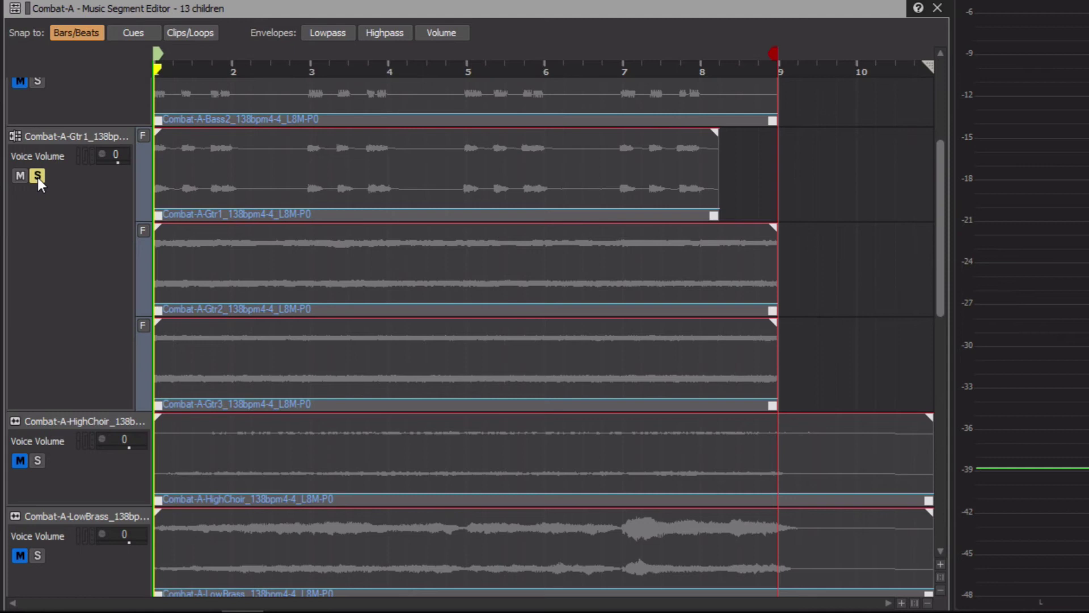
key("space")
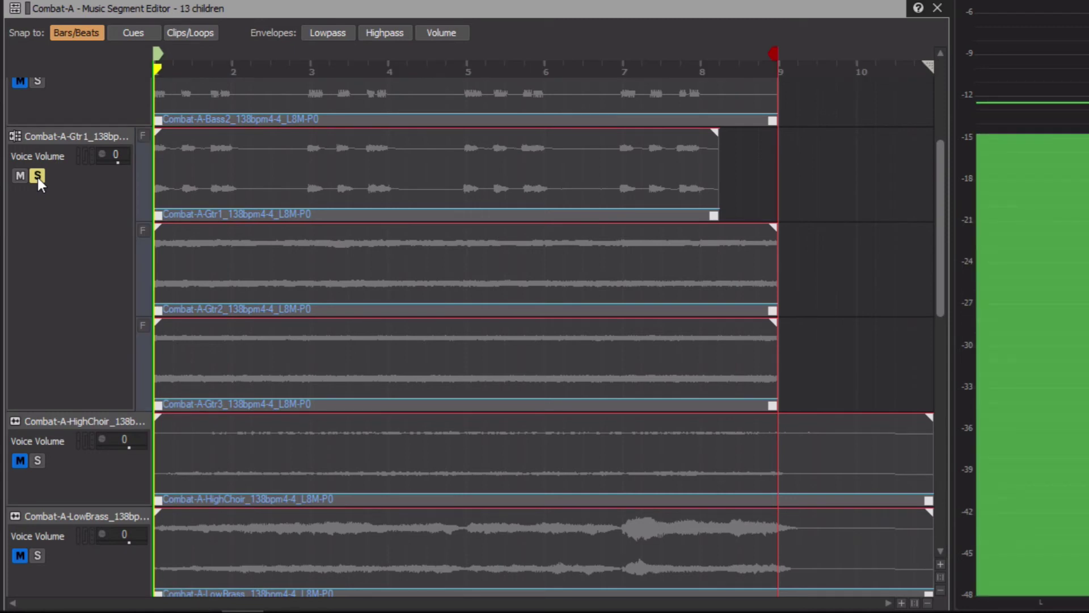
key("space")
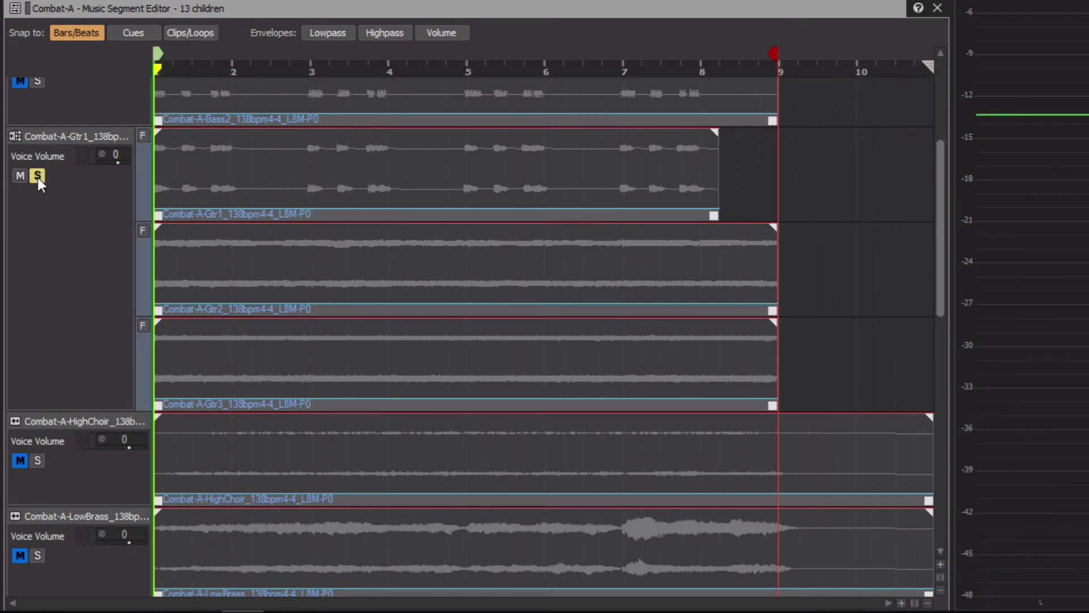
key("space")
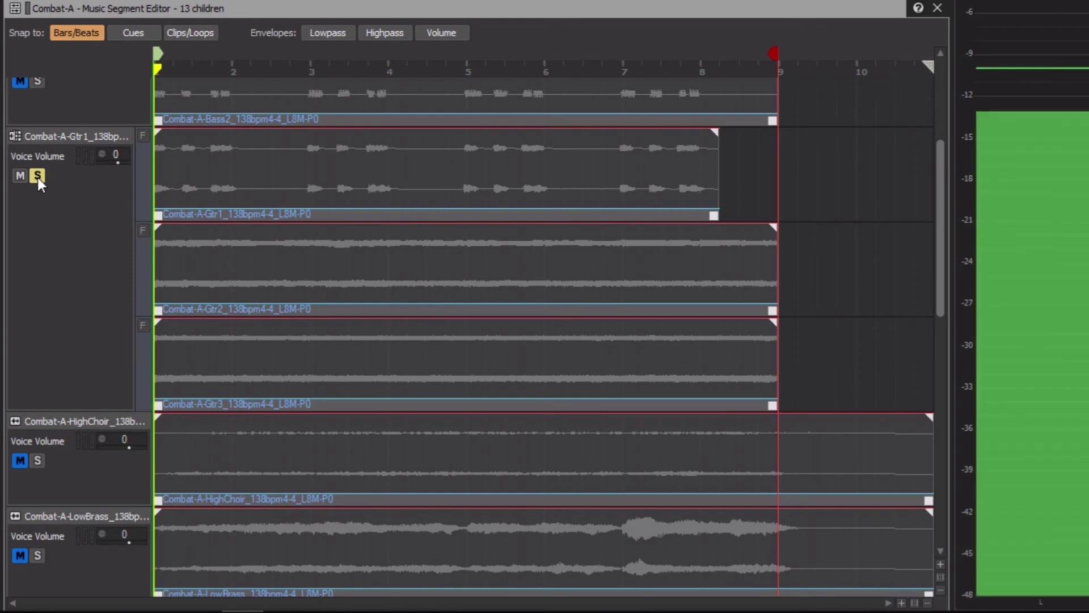
key("space")
key("space")
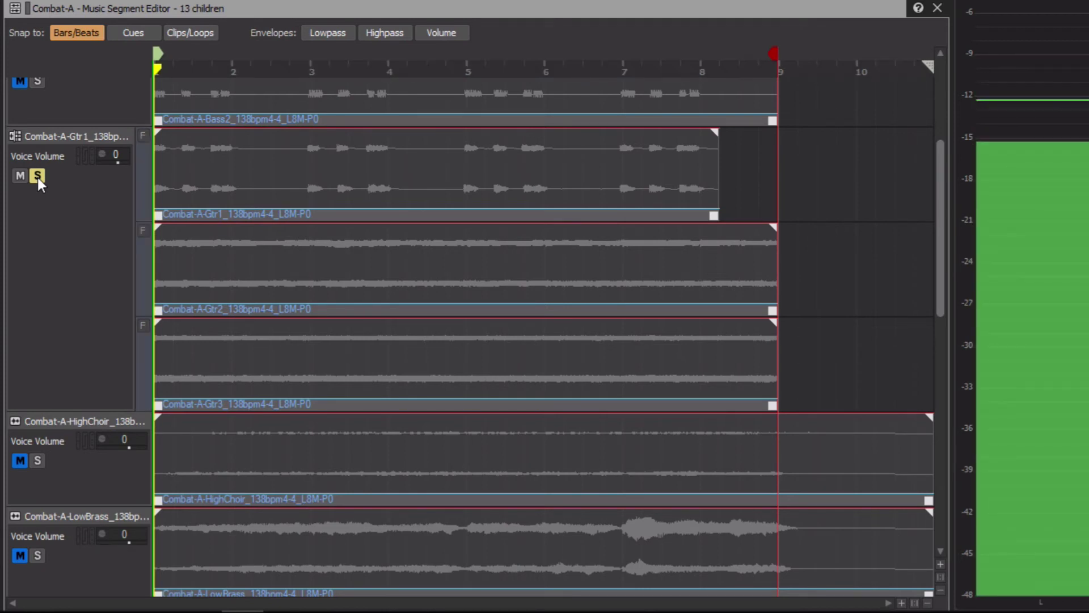
key("space")
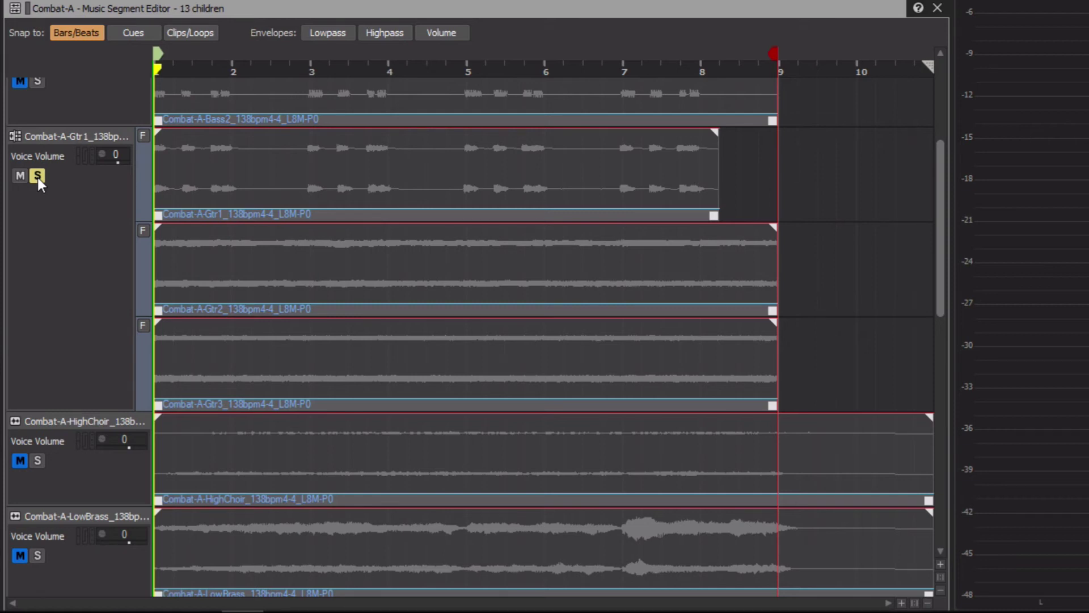
left_click(143, 231)
Change Gtr1 to a Sequence Step track and play Combat-A once to hear it
right_click(96, 239)
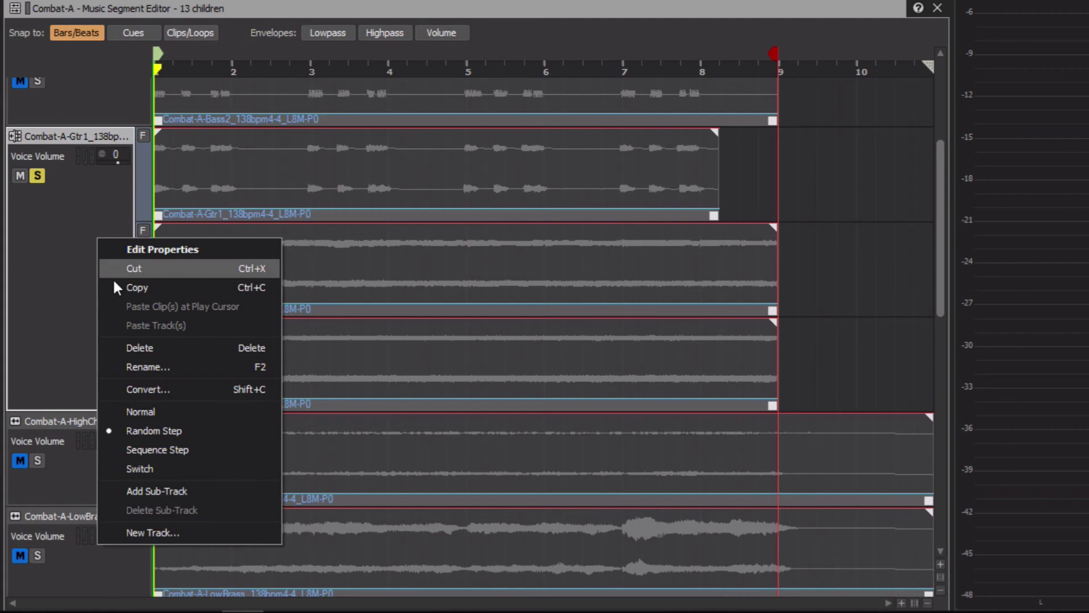
left_click(148, 448)
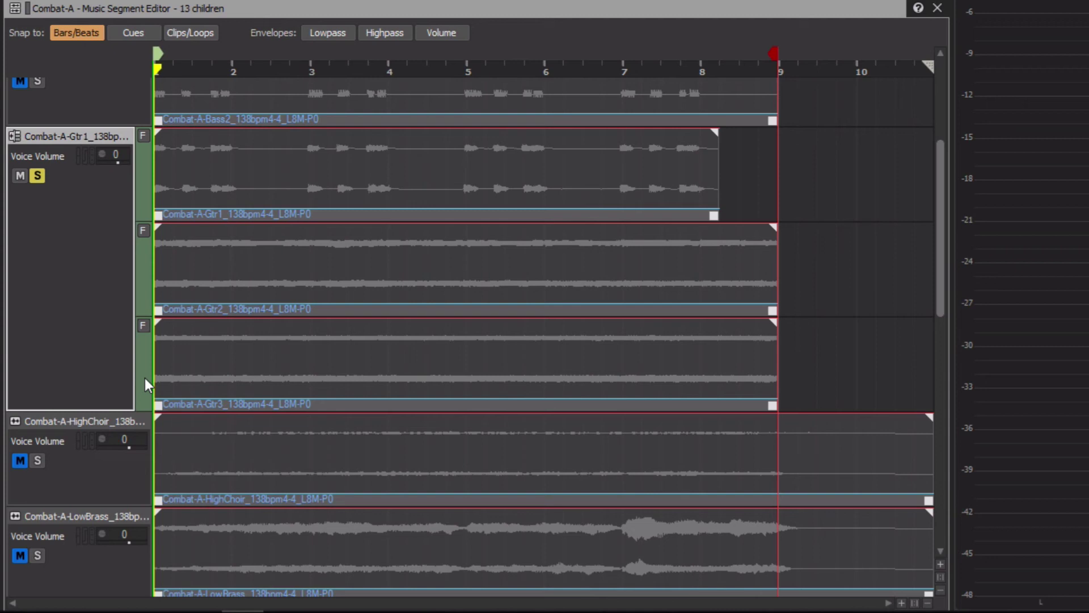
key("space")
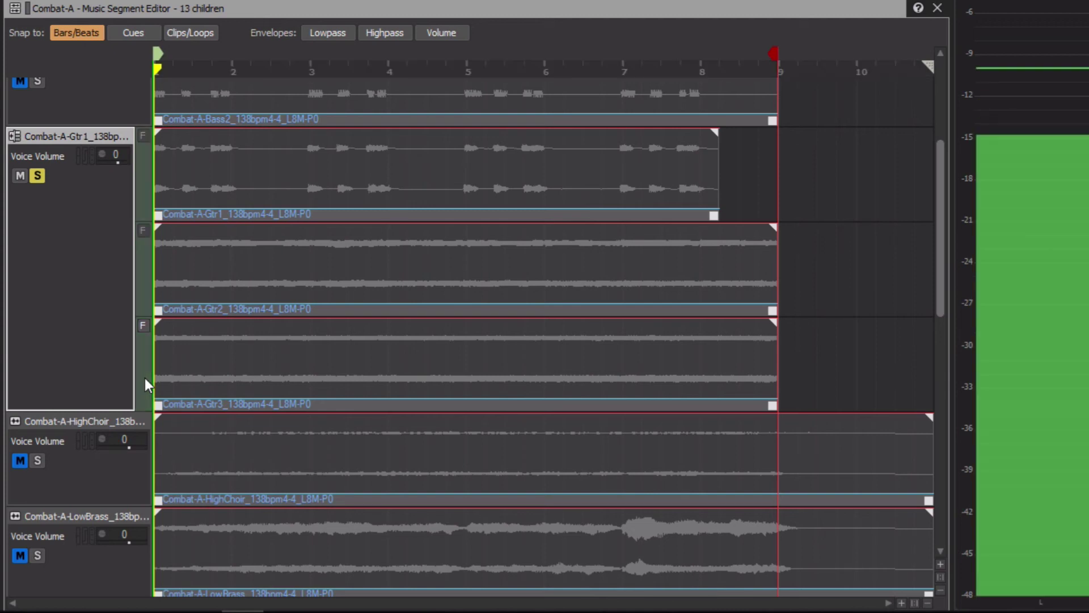
key("space")
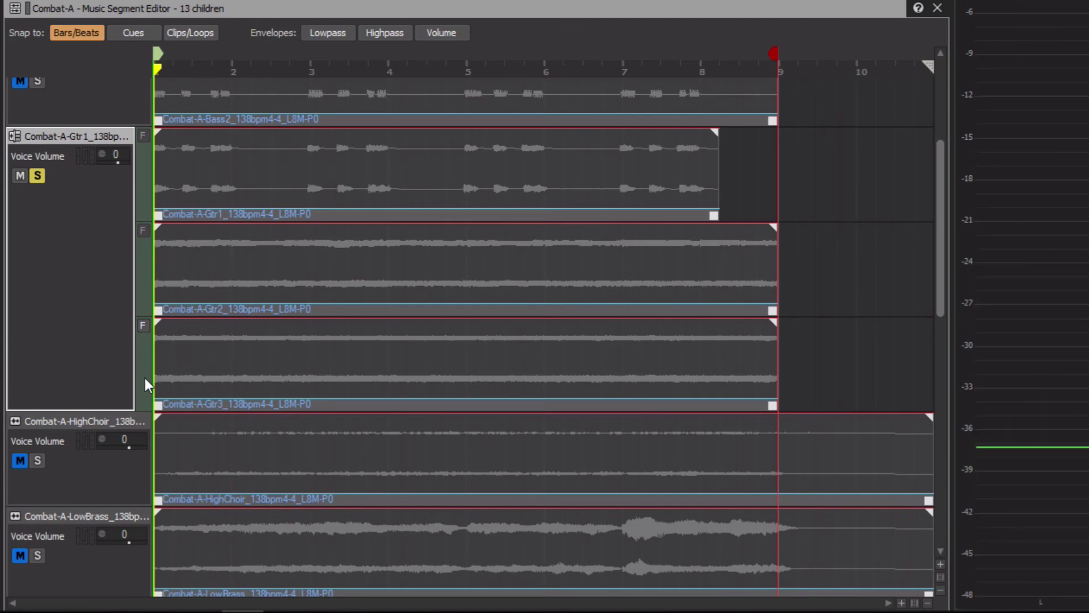
Replay Combat-A repeatedly to hear Gtr1 step through Gtr1, Gtr2 and Gtr3 each loop
key("space")
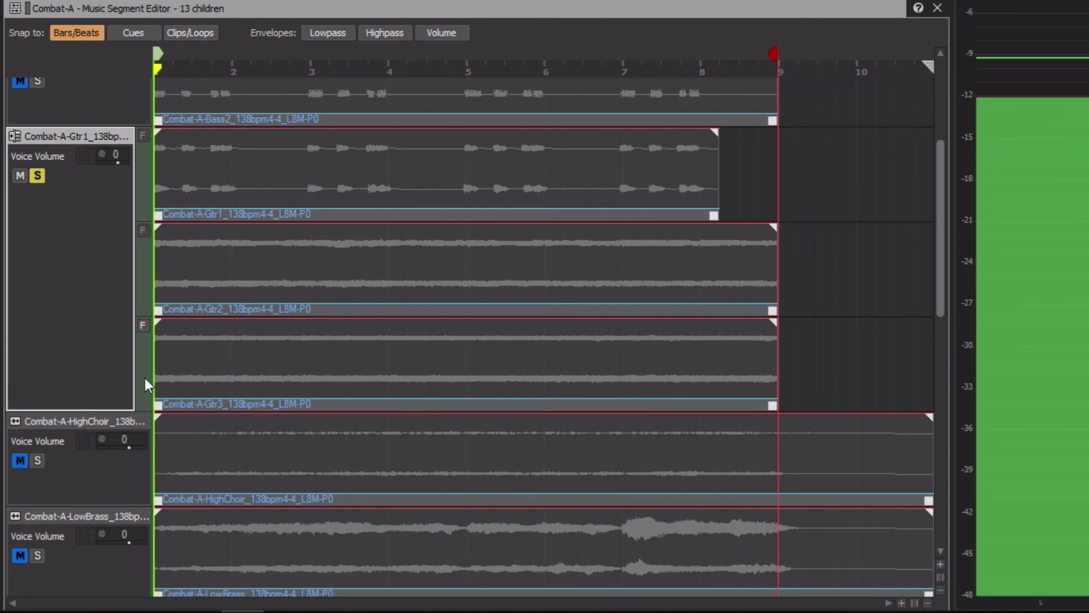
key("space")
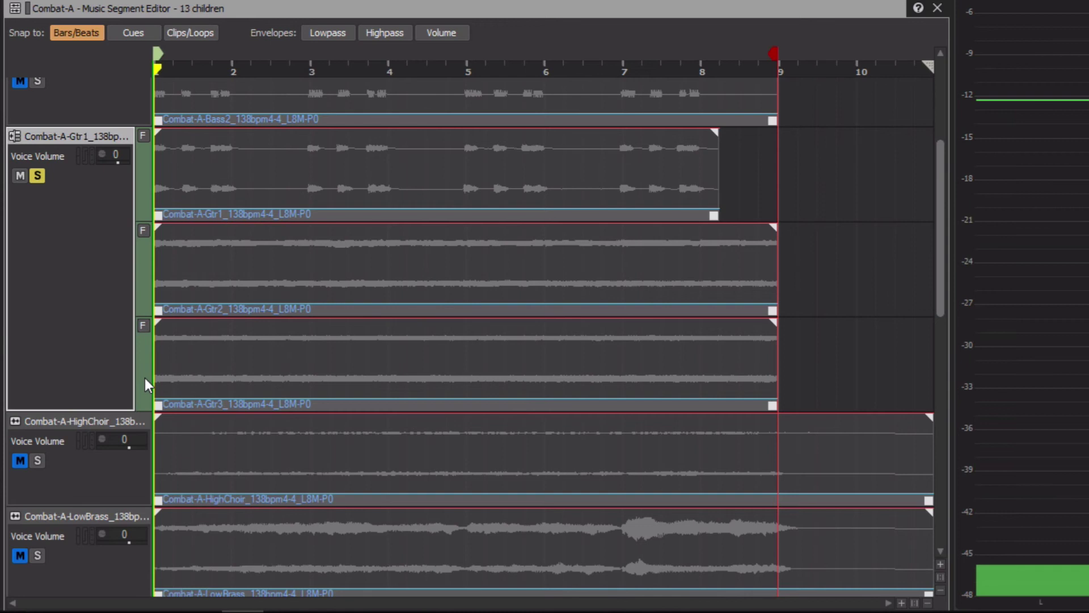
key("space")
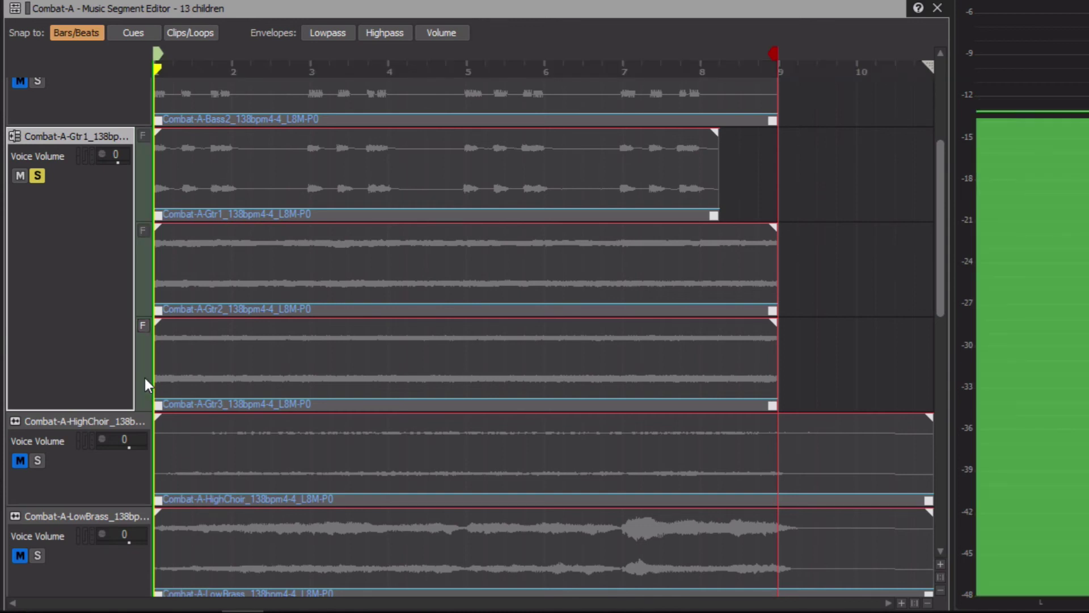
key("space")
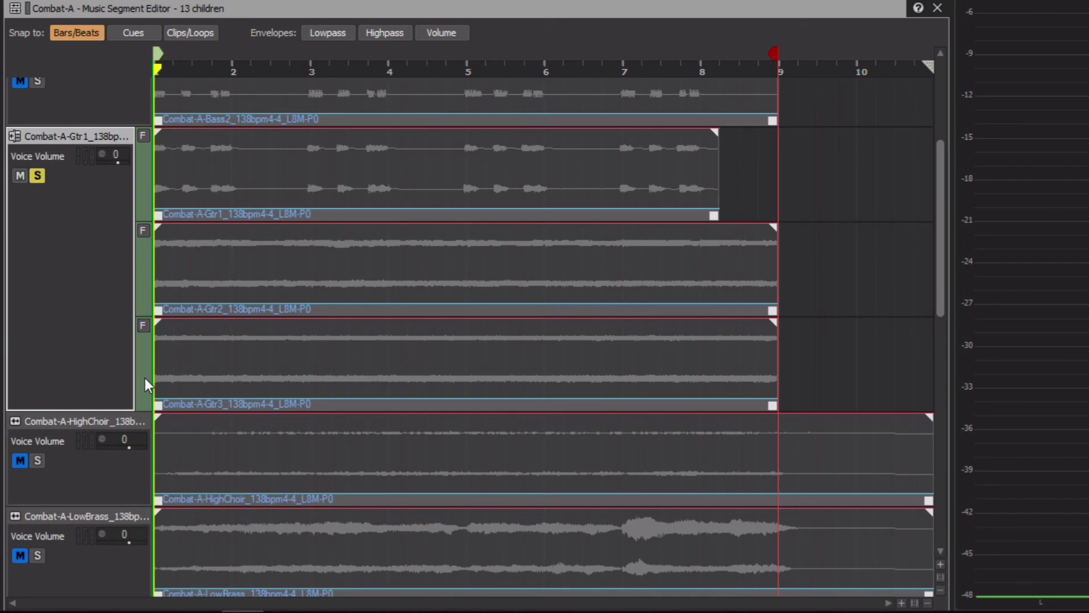
key("space")
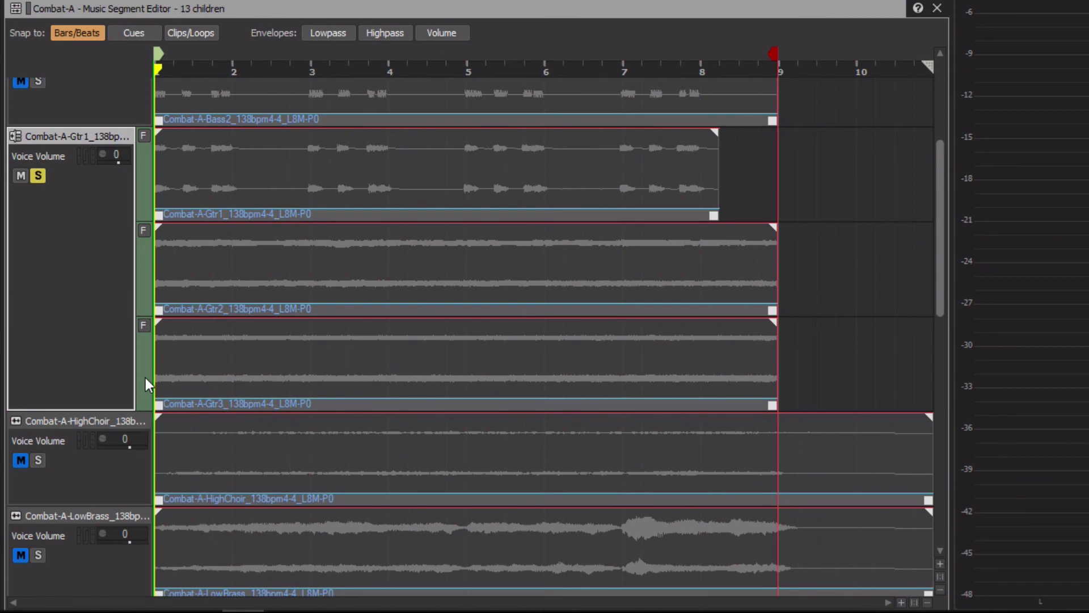
Add an empty fourth sub-track under Gtr1's Gtr1, Gtr2 and Gtr3 clips
right_click(91, 322)
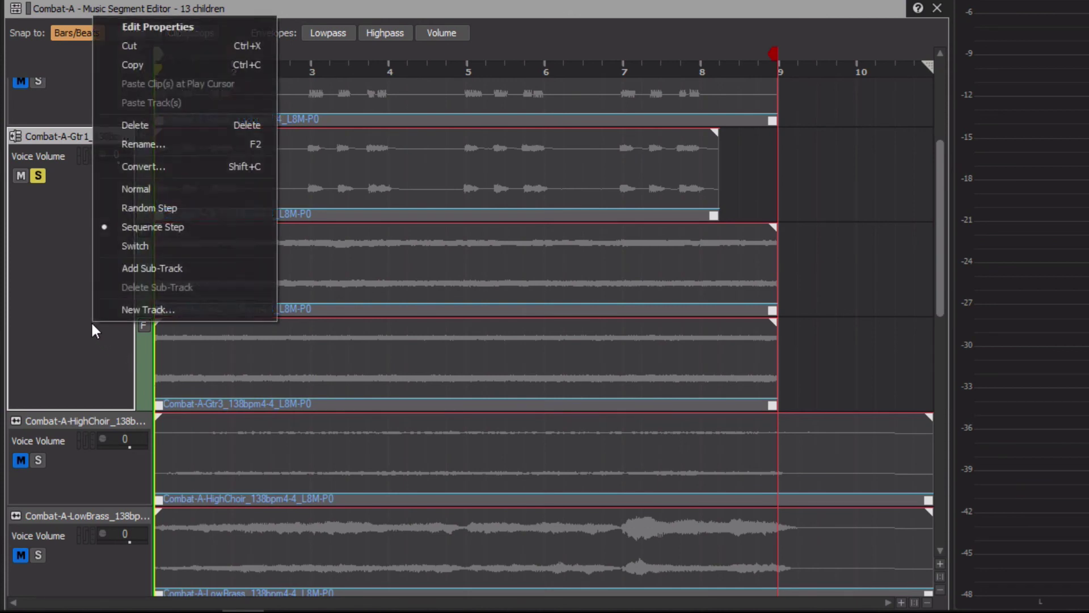
left_click(136, 270)
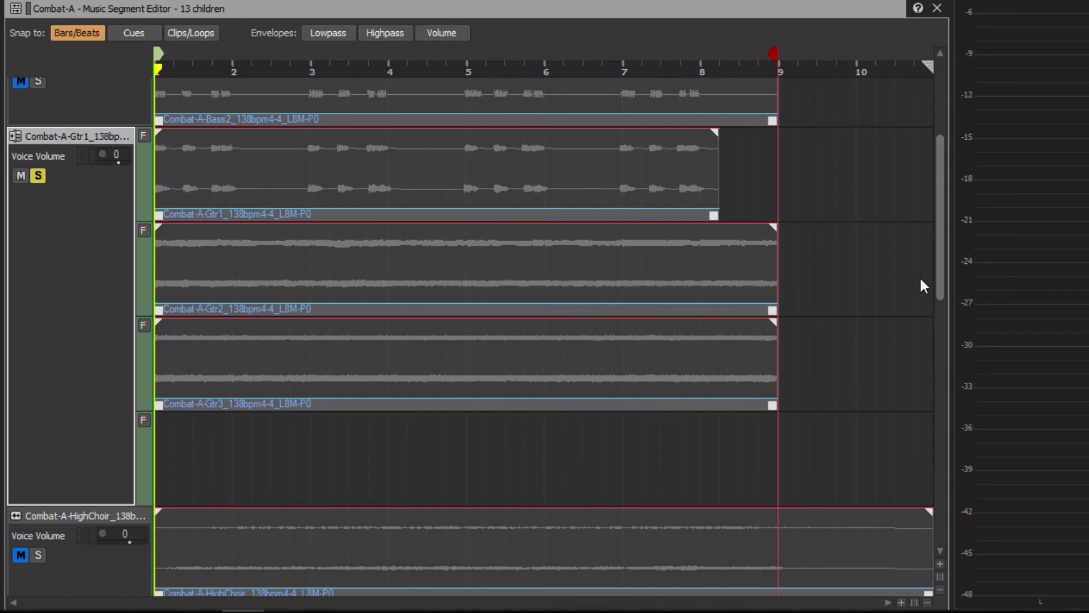
left_click_drag(938, 272, 933, 409)
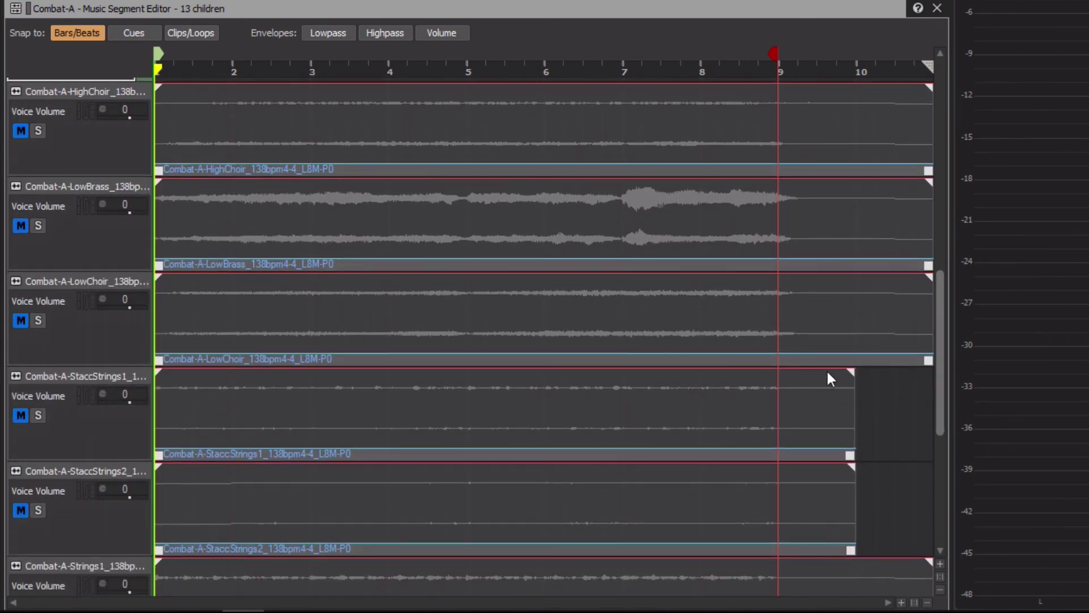
Set HighChoir to Random Step and add an empty sub-track below its clip
right_click(99, 150)
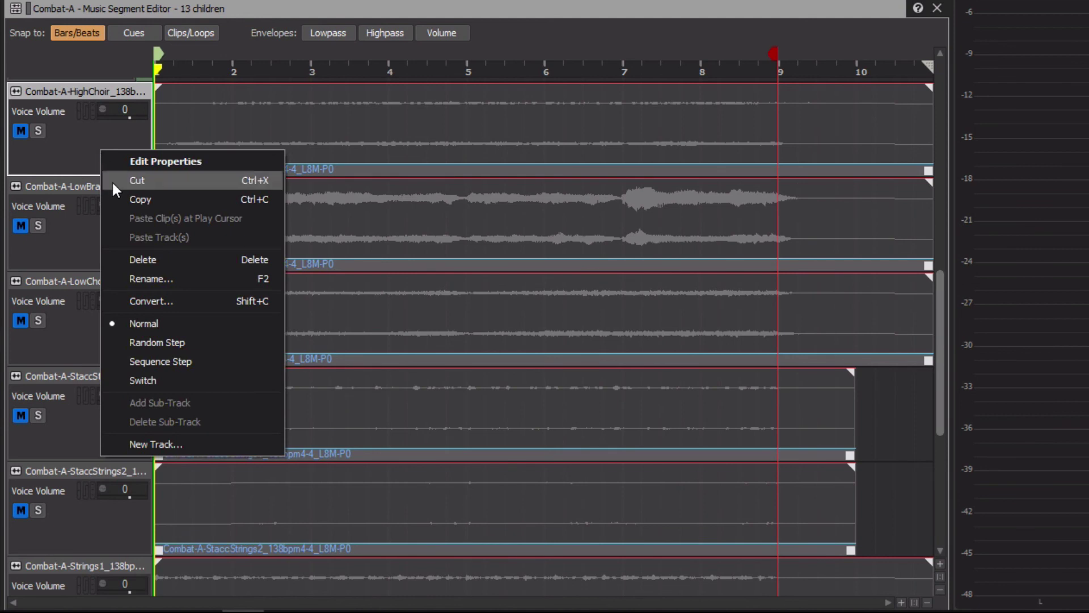
left_click(141, 342)
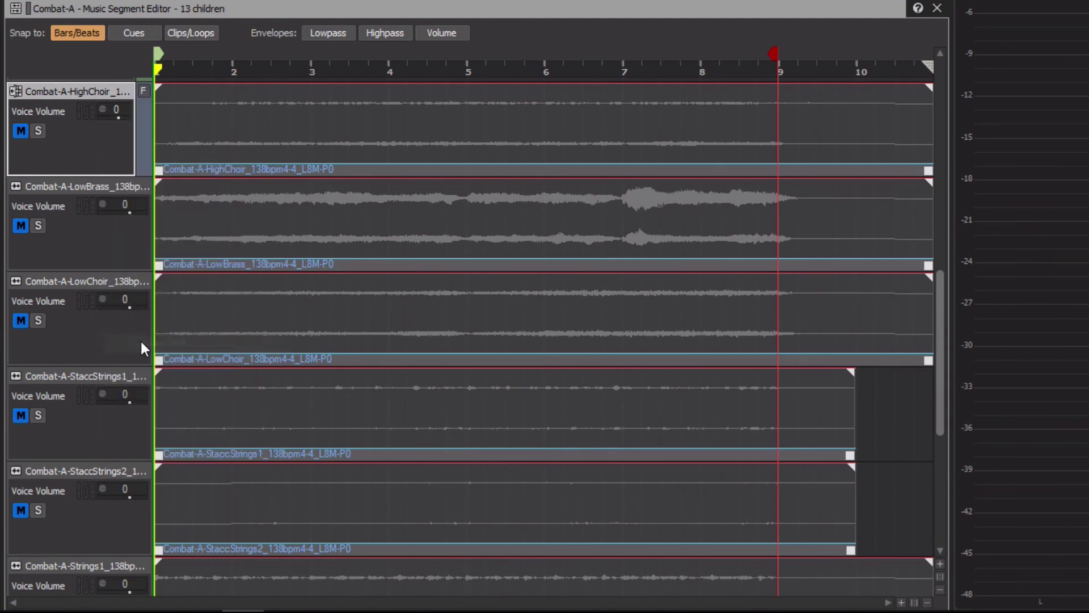
right_click(90, 143)
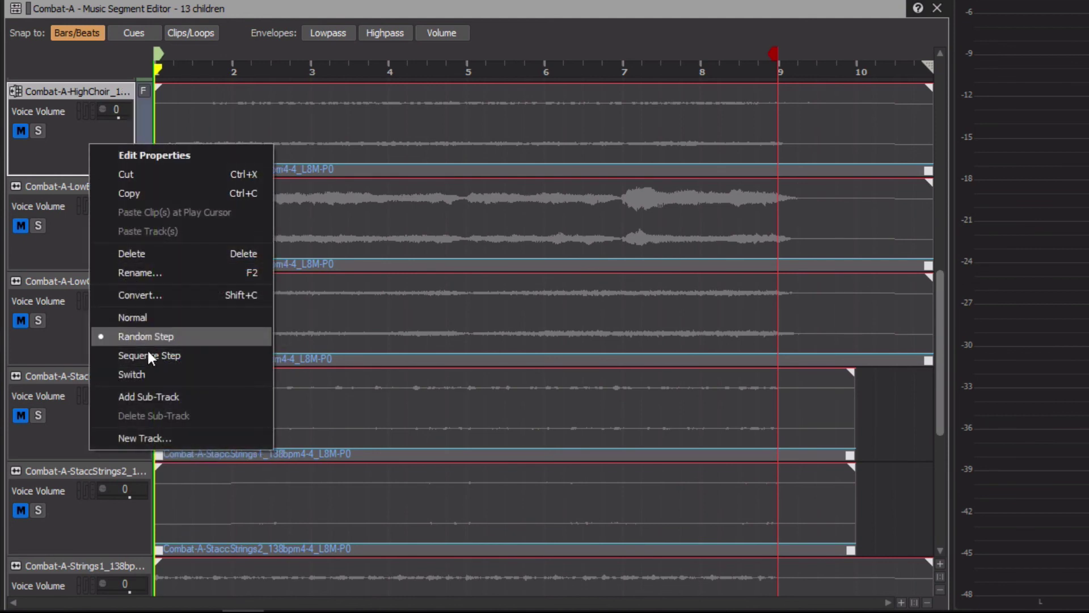
left_click(170, 396)
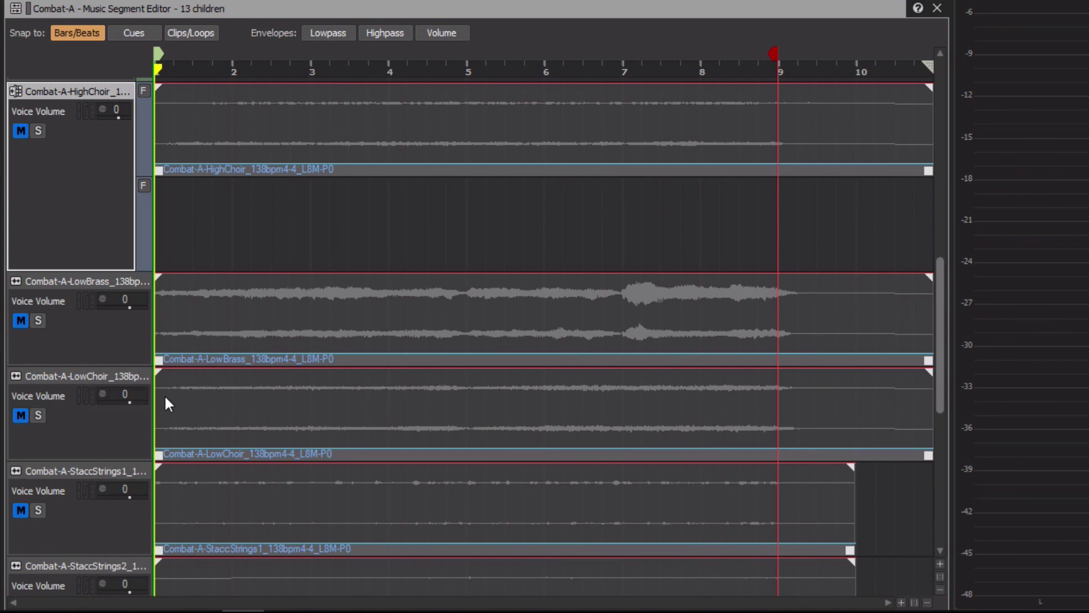
Make LowBrass a Random Step track with an empty sub-track, and LowChoir a Sequence Step track
right_click(153, 335)
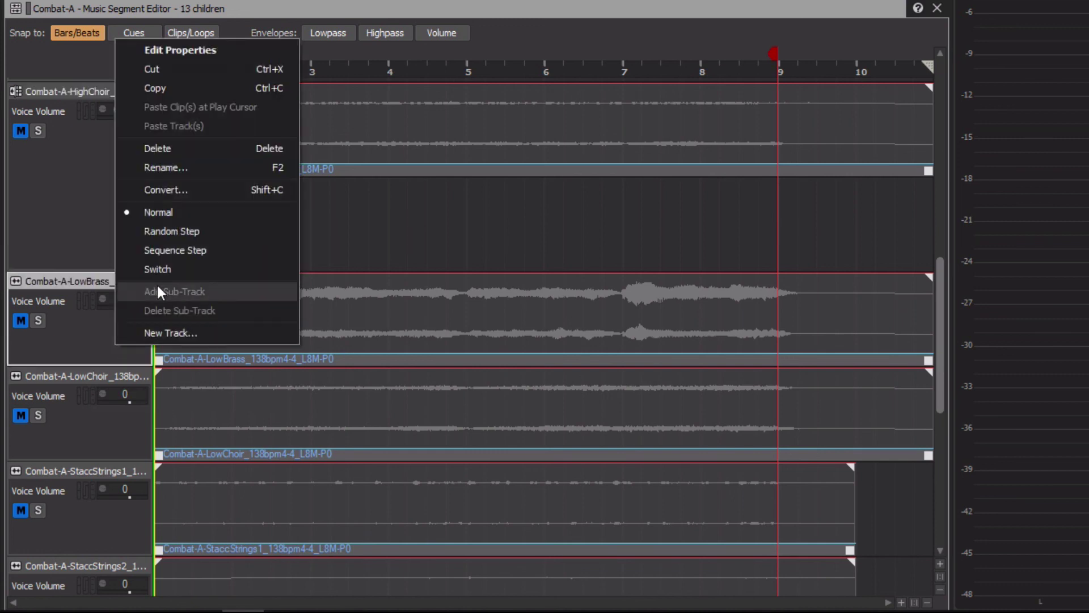
left_click(176, 228)
right_click(161, 285)
left_click(162, 281)
right_click(108, 514)
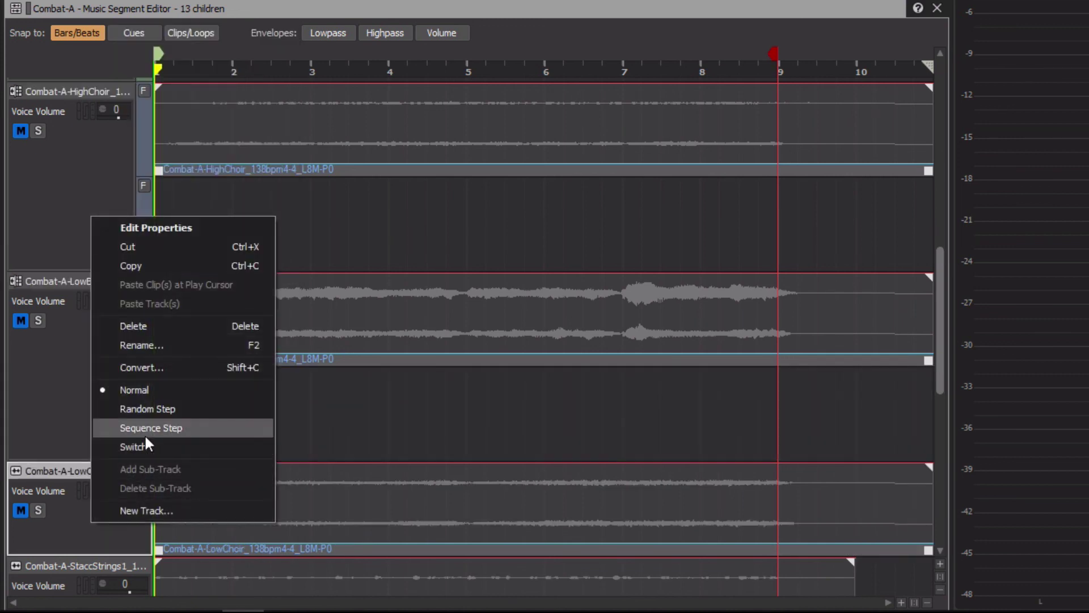
left_click(151, 461)
left_click_drag(938, 301, 939, 458)
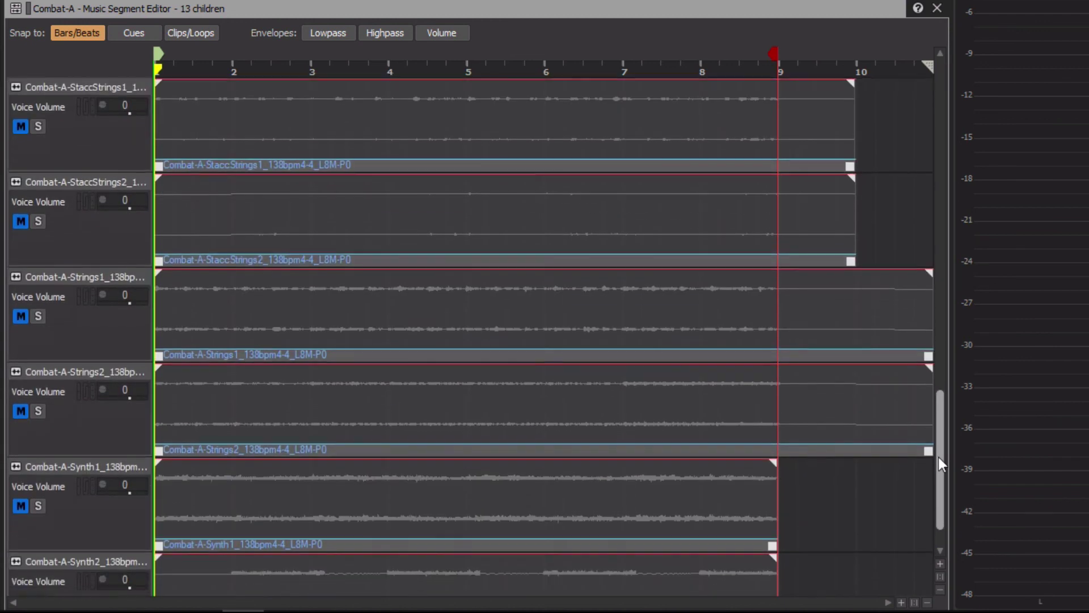
Make StaccStrings1 and StaccStrings2 Random Step tracks, each with an empty sub-track
right_click(82, 118)
left_click(157, 310)
right_click(100, 153)
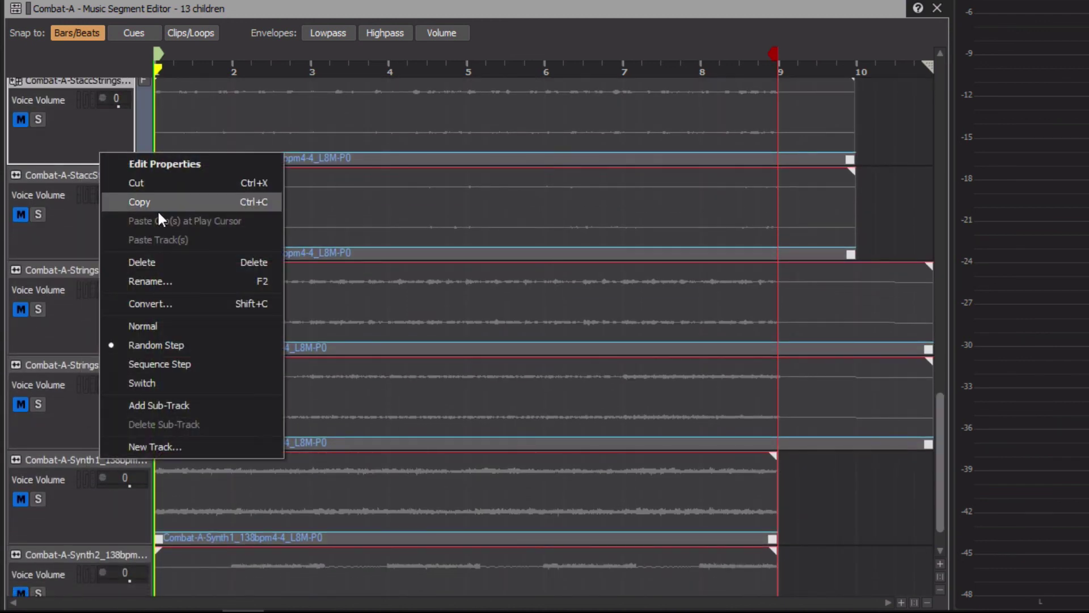
left_click(145, 404)
right_click(124, 321)
left_click(189, 211)
right_click(104, 332)
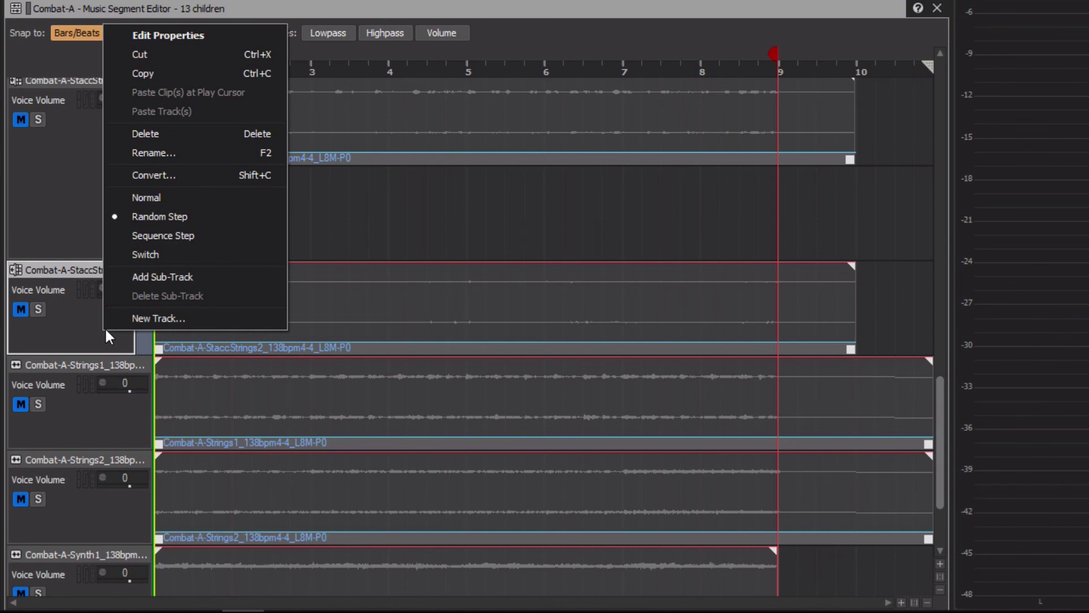
left_click(162, 274)
Make Strings1 Sequence Step and Strings2 Random Step, each with an empty sub-track
right_click(104, 506)
left_click(174, 407)
right_click(120, 495)
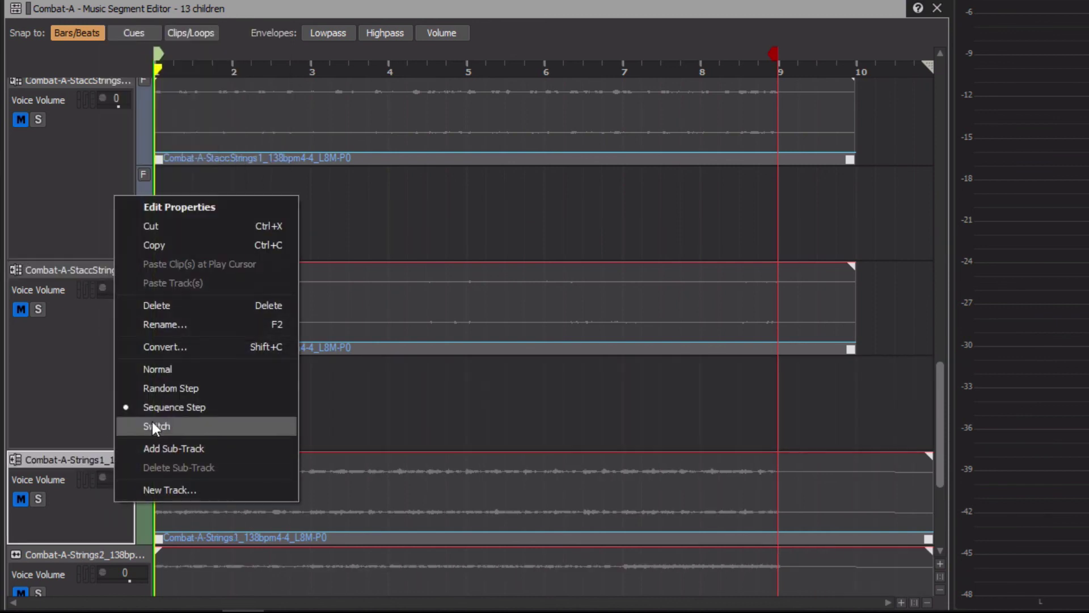
left_click(152, 423)
right_click(86, 505)
left_click(137, 449)
scroll(112, 386, "down", 5)
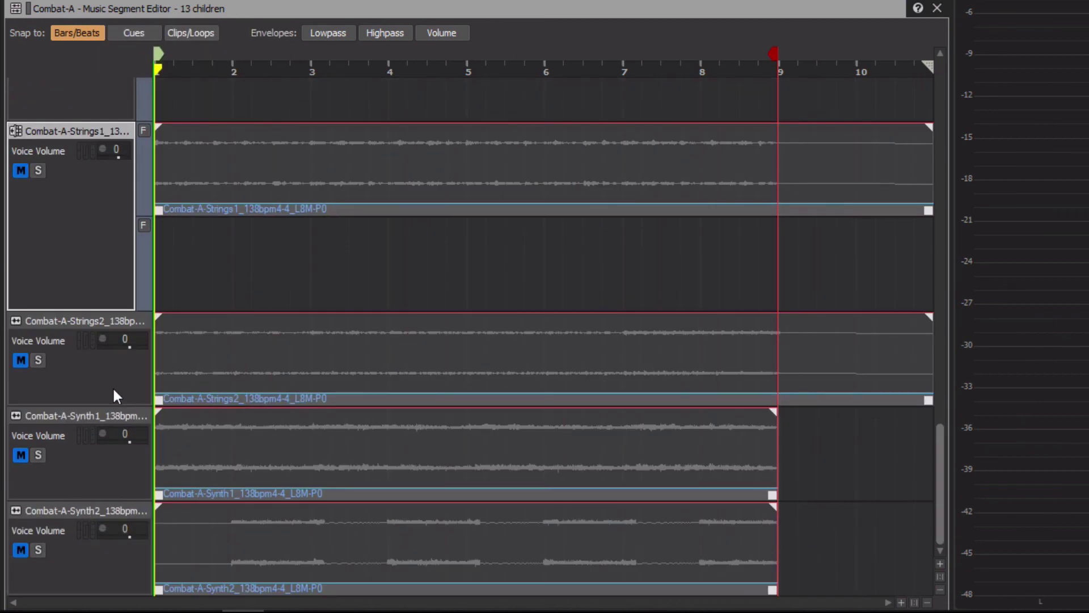
right_click(104, 382)
left_click(166, 269)
right_click(89, 368)
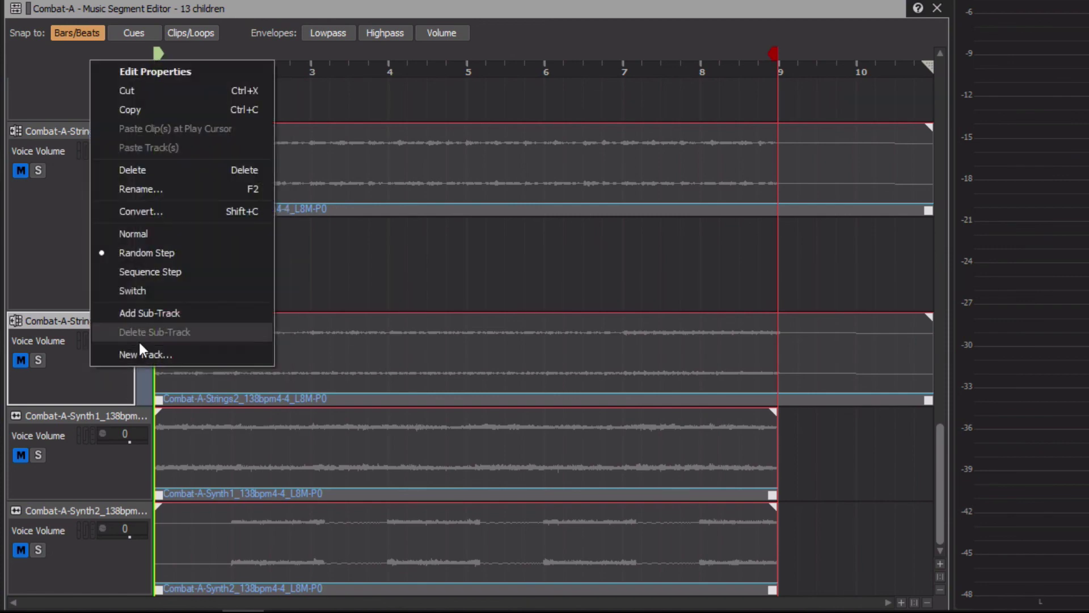
left_click(149, 314)
Make Synth1 a Random Step track
right_click(116, 556)
left_click(179, 445)
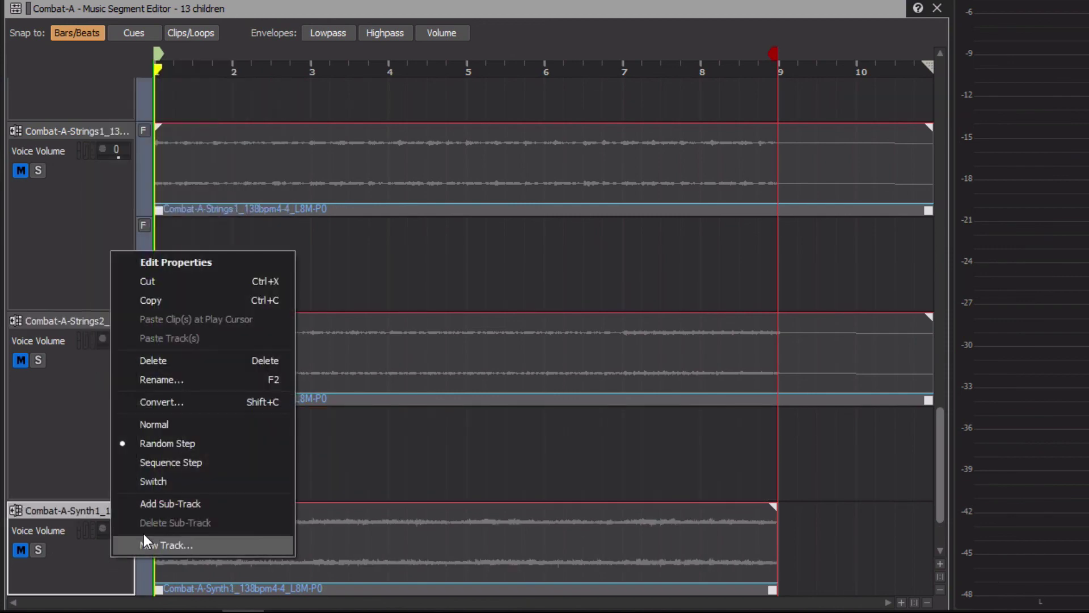
key("Escape")
scroll(944, 500, "down", 3)
left_click_drag(941, 451, 890, 295)
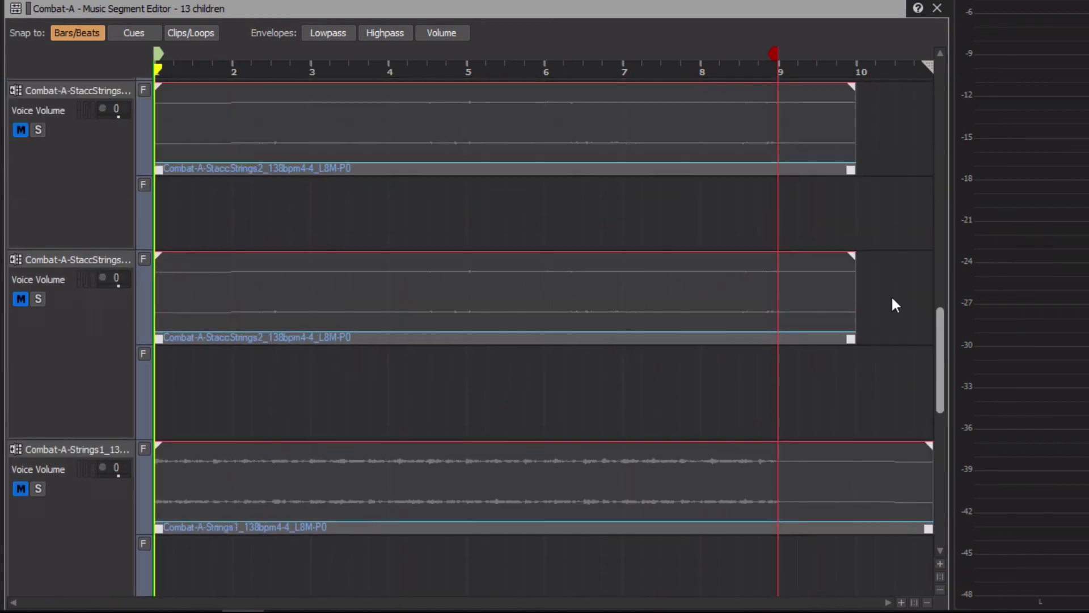
scroll(892, 304, "up", 6)
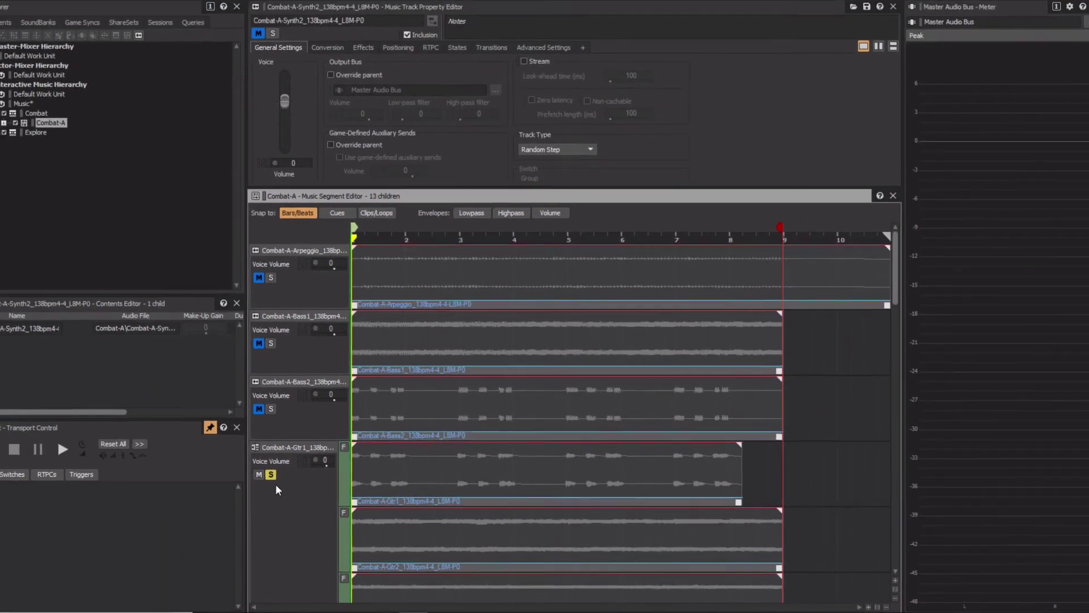
Unsolo Gtr1 and play Combat-A three times from Transport Control to hear it vary
left_click(271, 474)
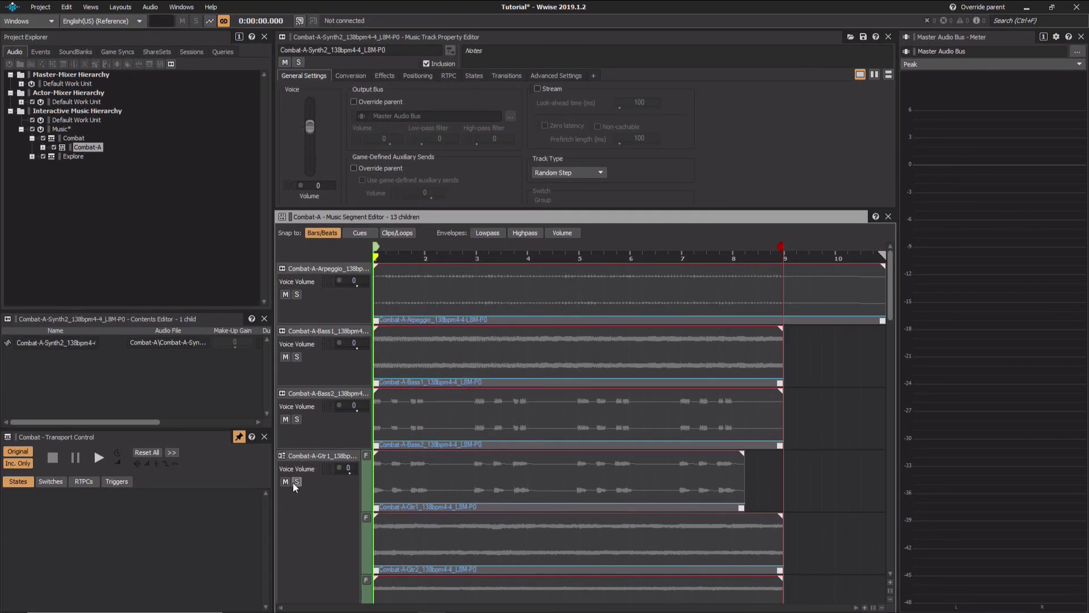
left_click(101, 459)
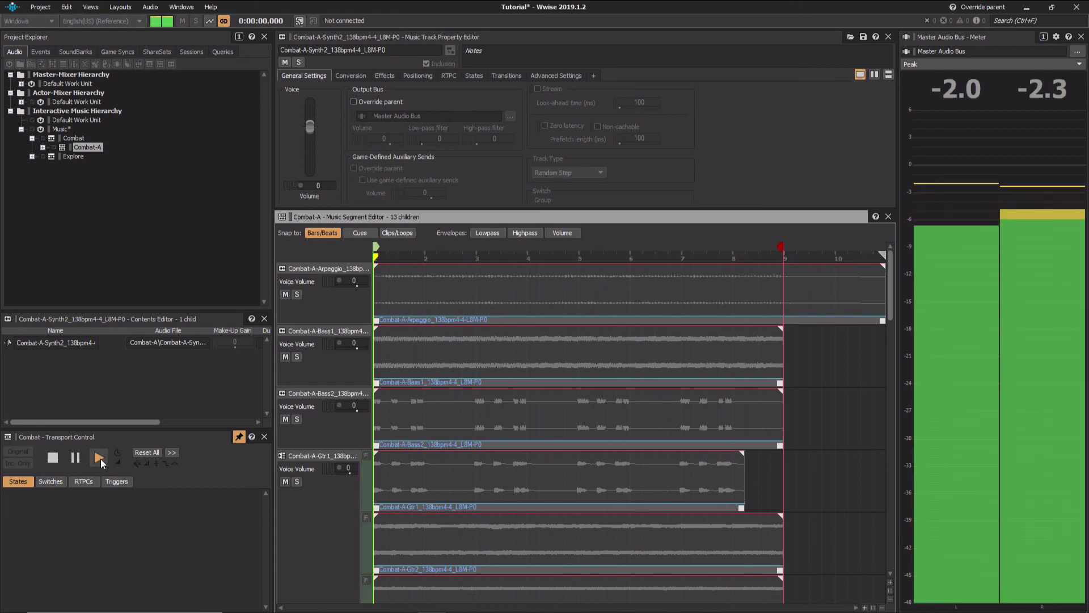
left_click(53, 457)
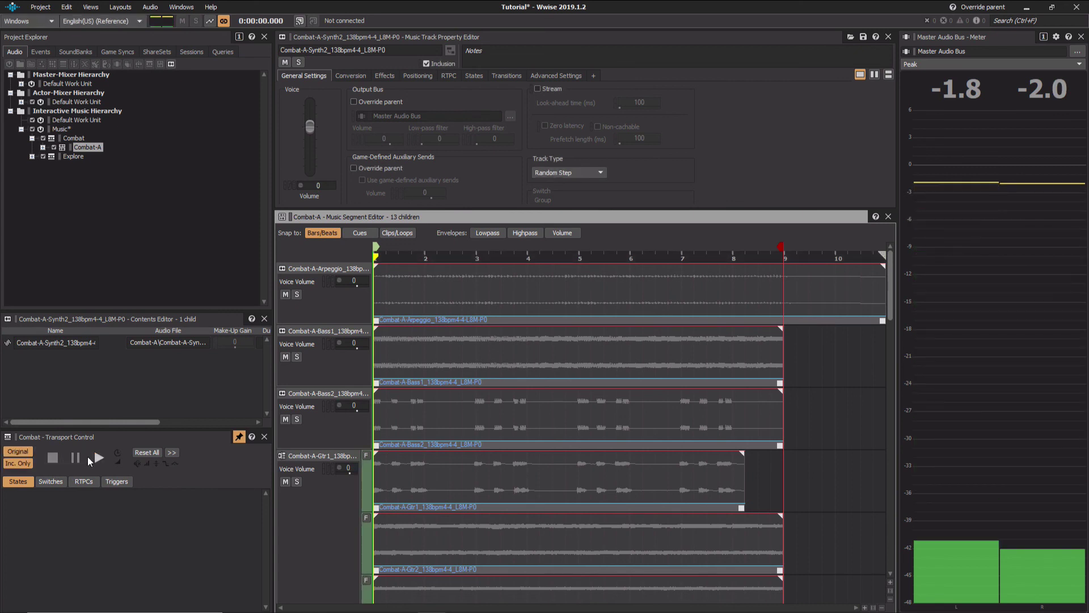
left_click(96, 455)
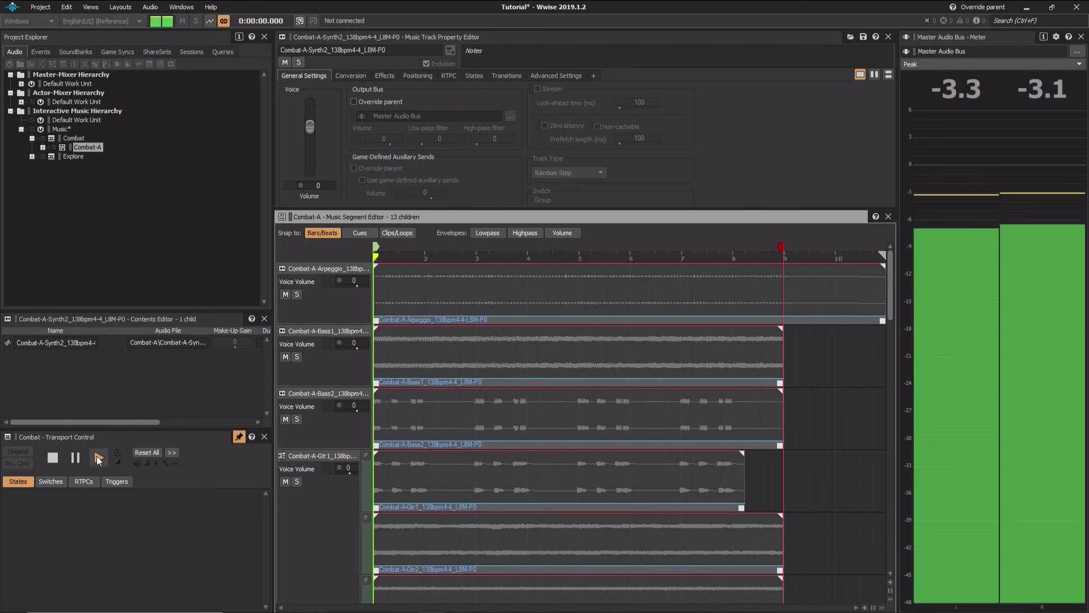
left_click(97, 455)
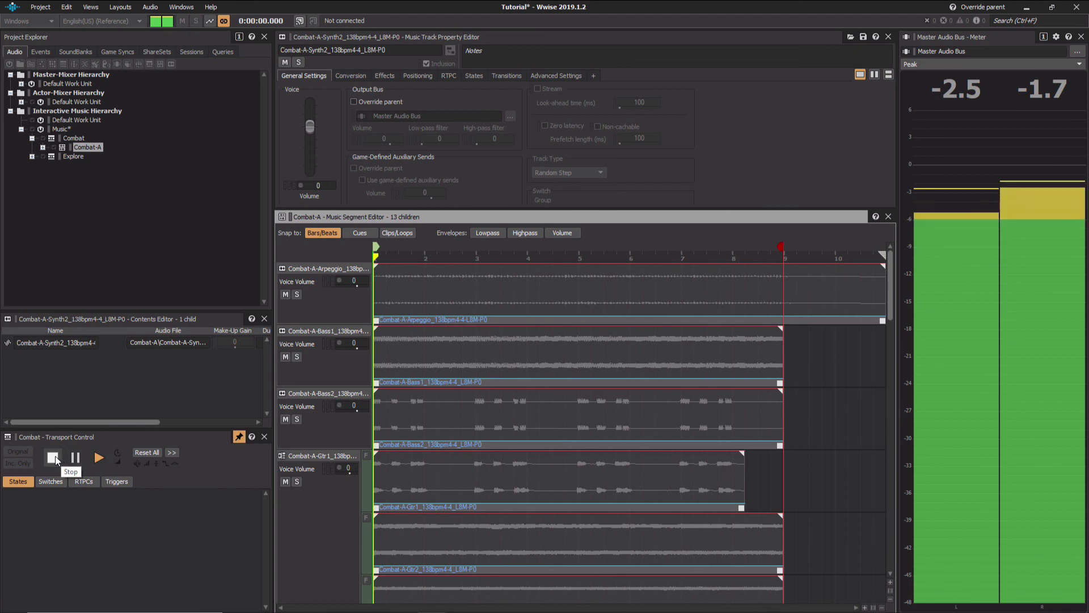
left_click(99, 457)
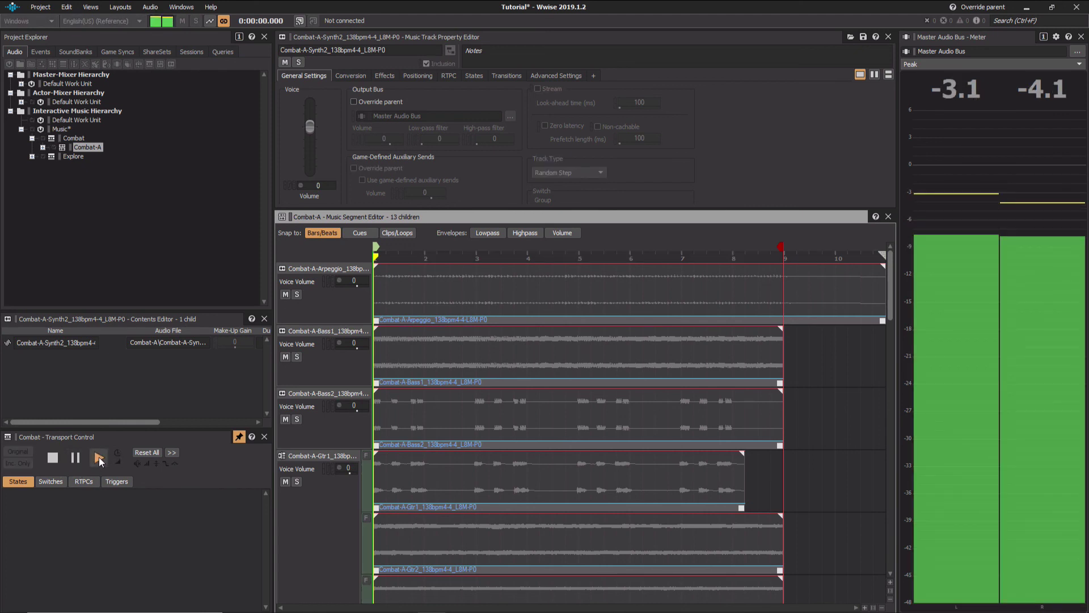
left_click(53, 458)
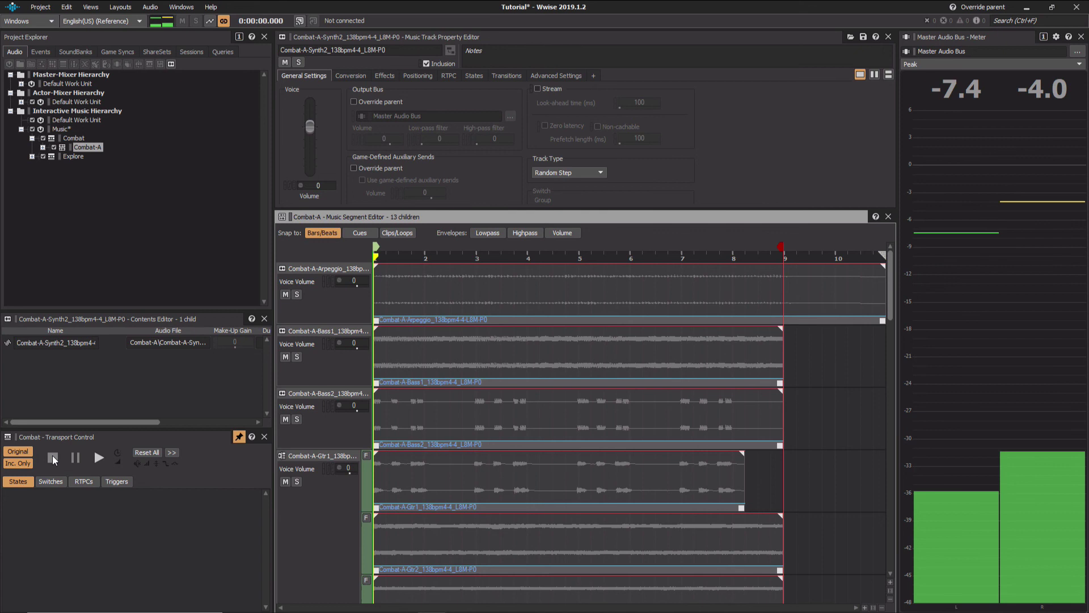